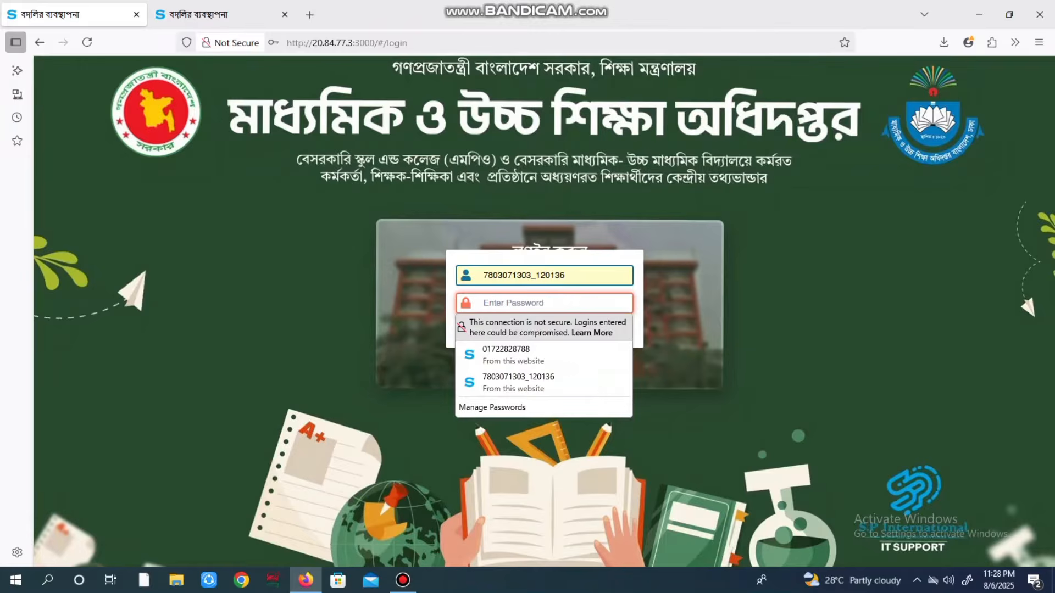
Sign in to the institution account with its password to reach the dashboard
text(1)
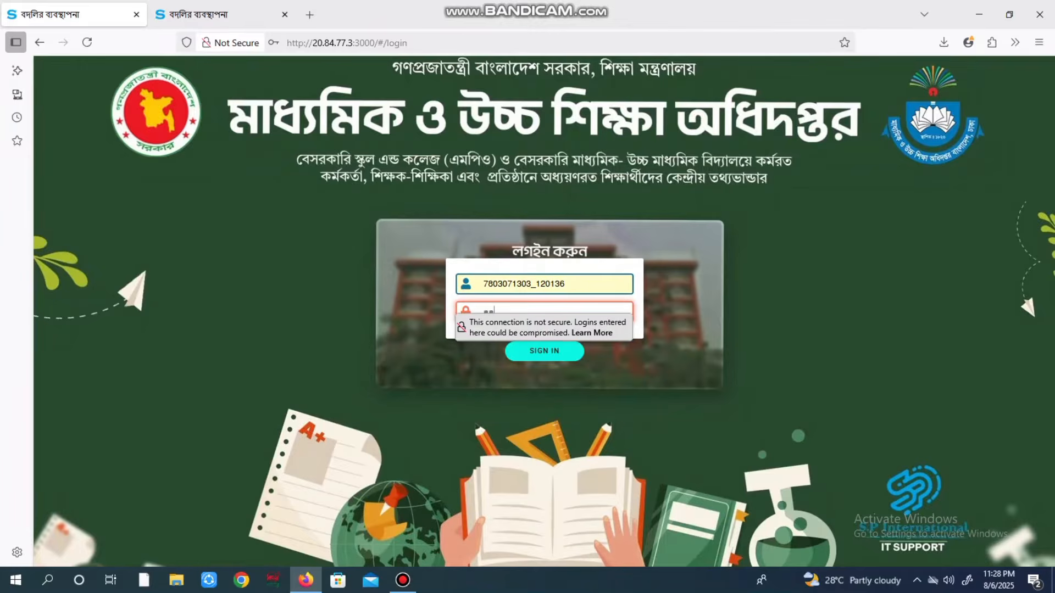
text(1111)
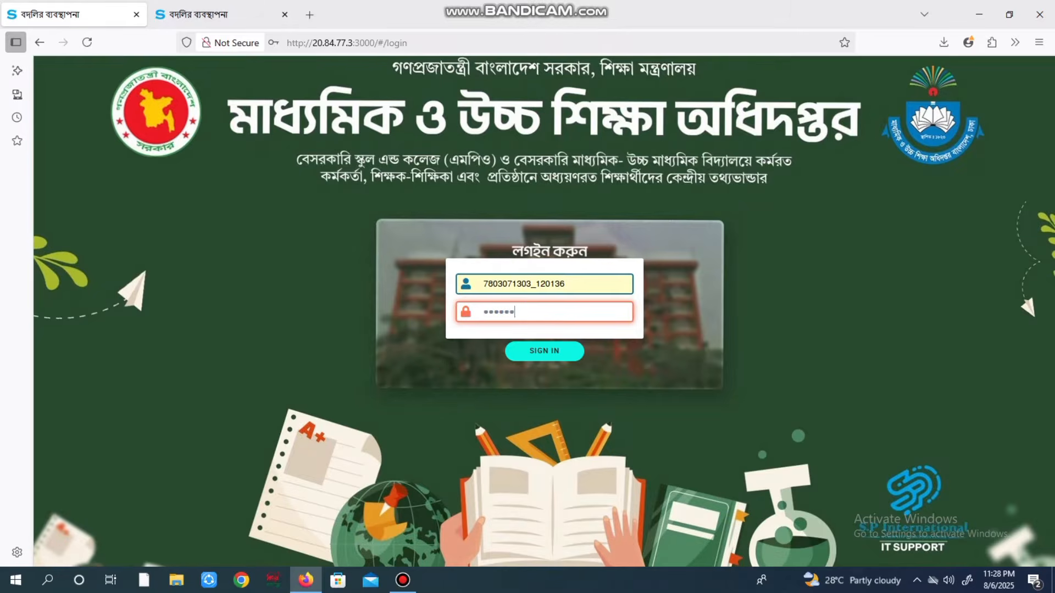
key(Return)
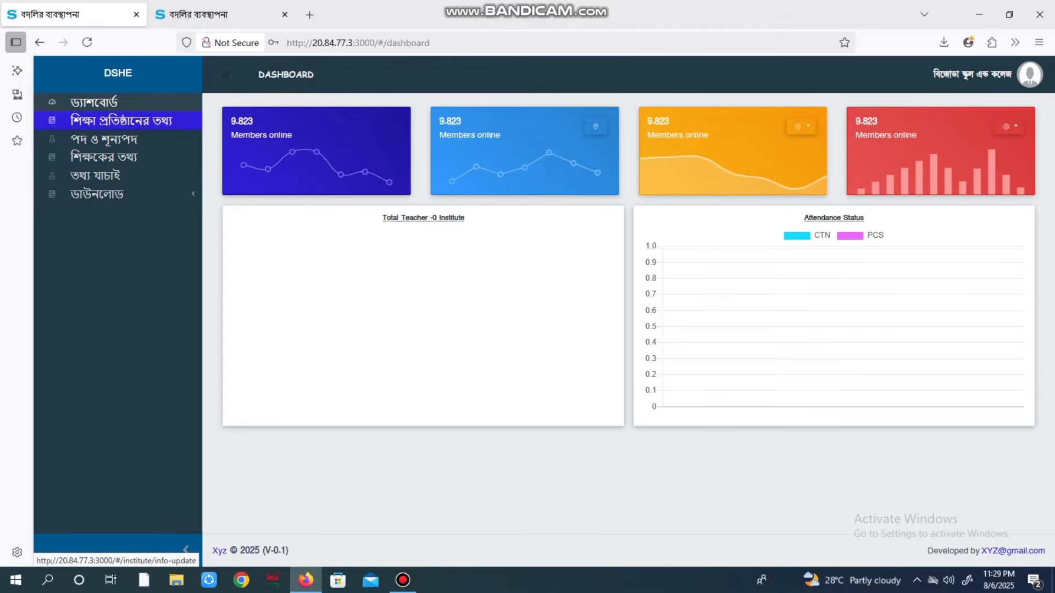
On the institution information form, set vocational trade to না and type to সহ-শিক্ষা
click(121, 120)
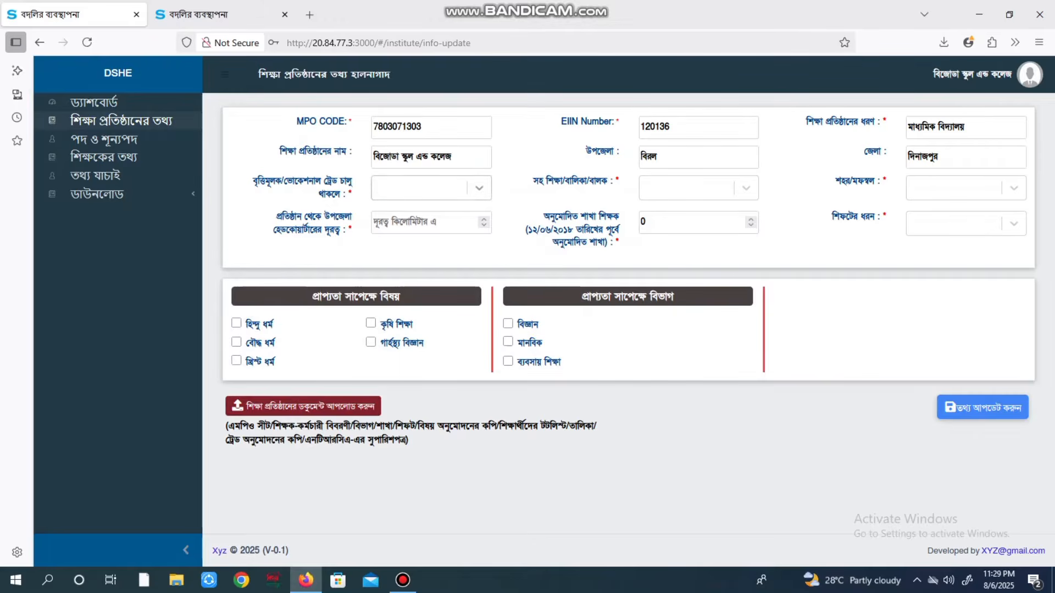
click(480, 188)
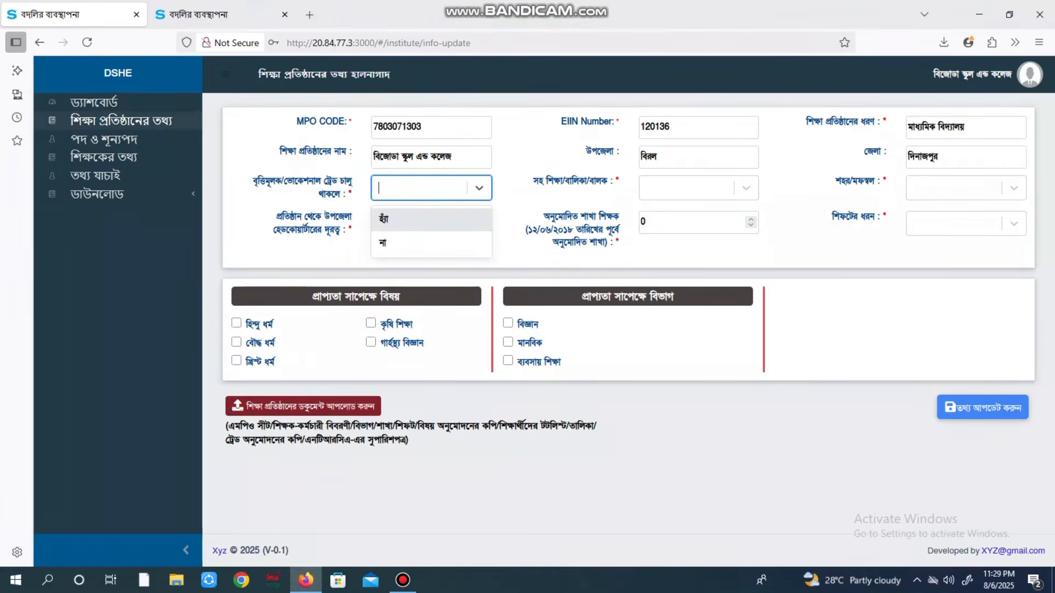
key(Down)
key(Return)
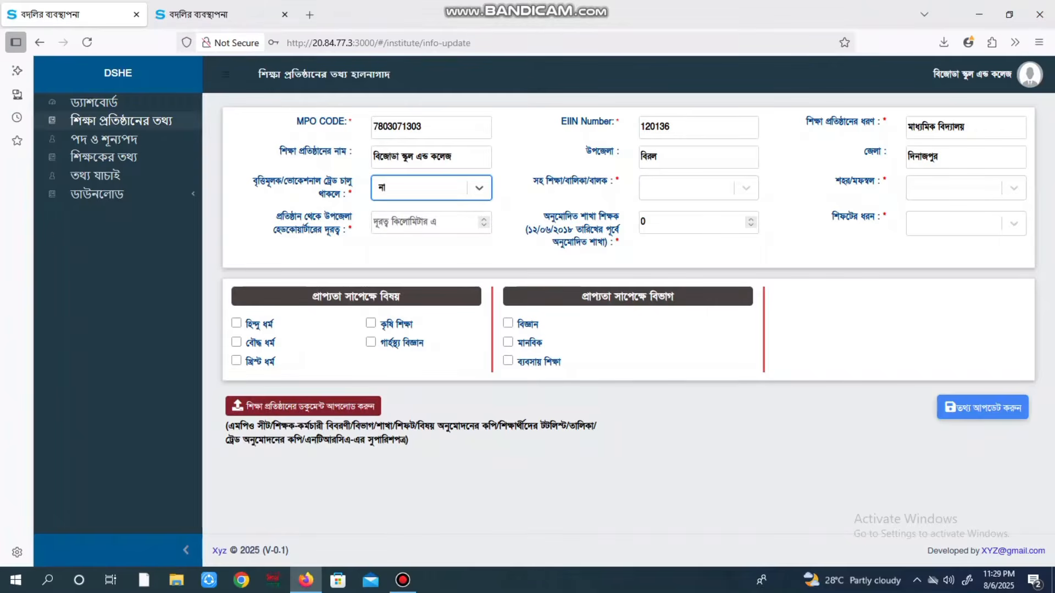
key(Tab)
key(Return)
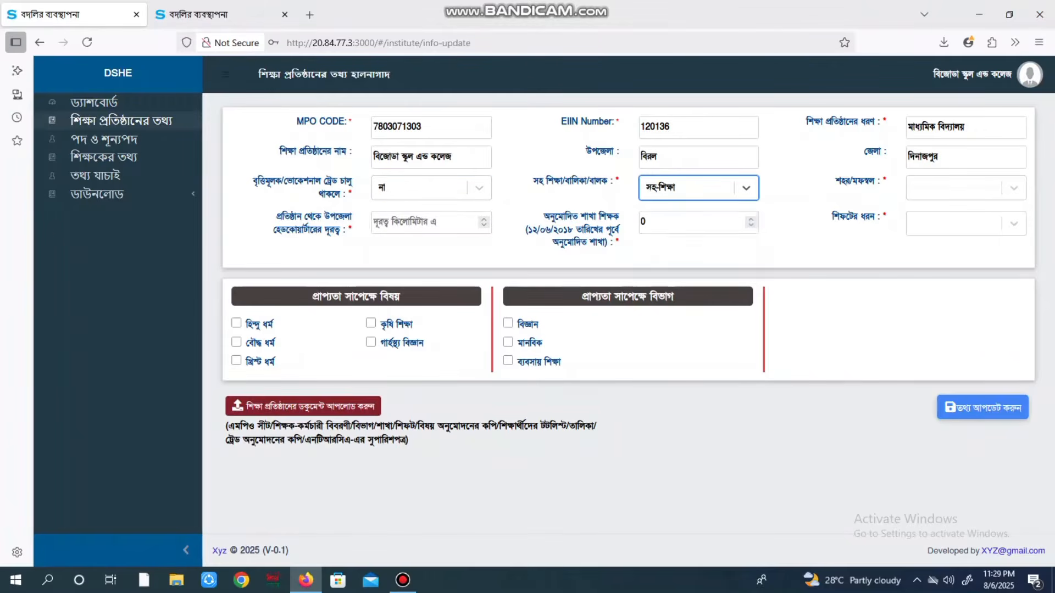
Set location to মফস্বল, distance from upazila 7 km, and shift to সিঙ্গেল শিফট
key(Tab)
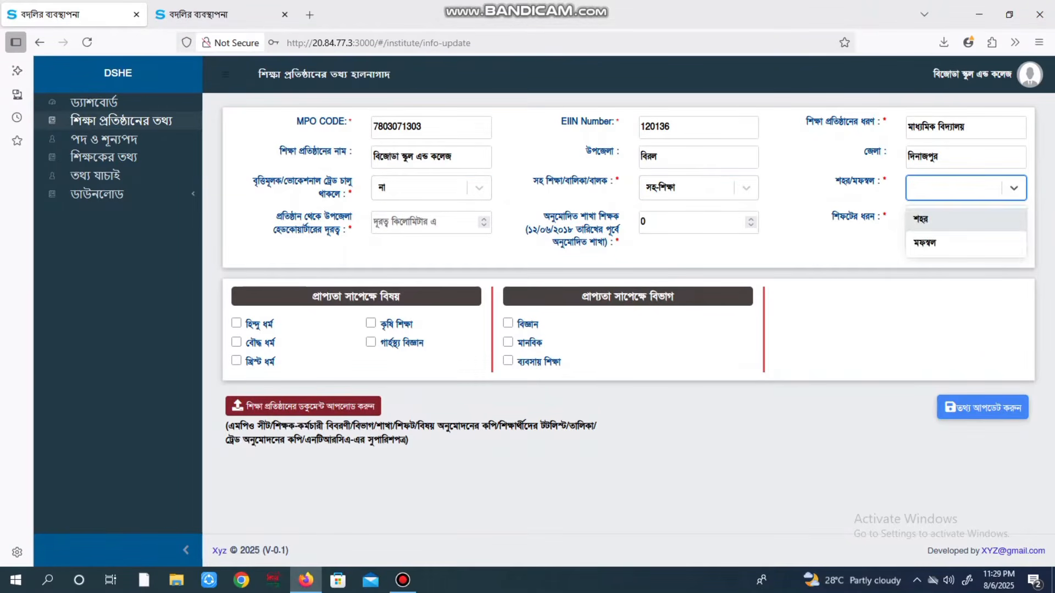
key(Down)
key(Return)
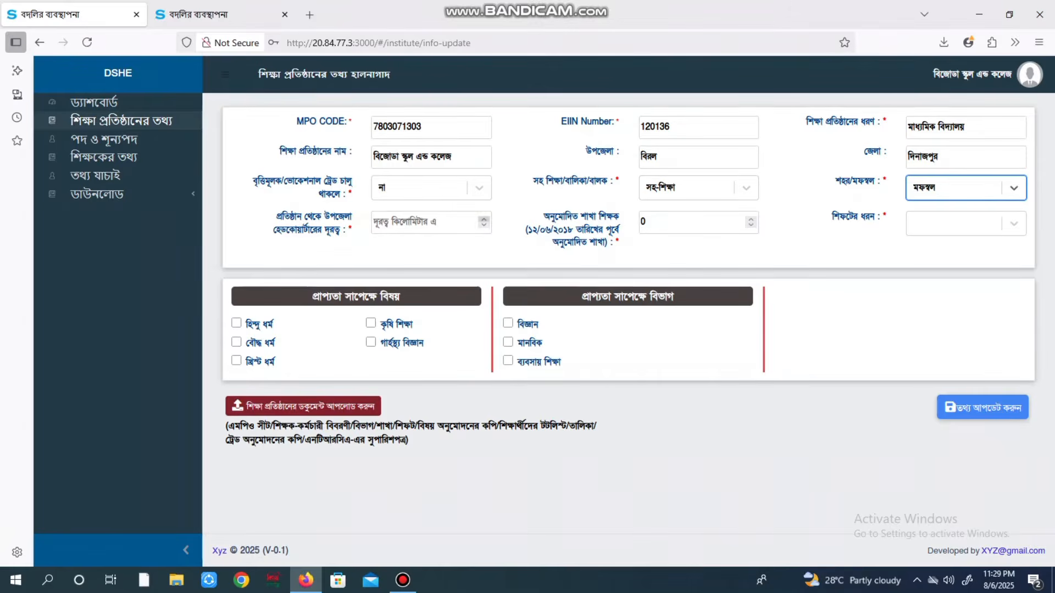
key(Tab)
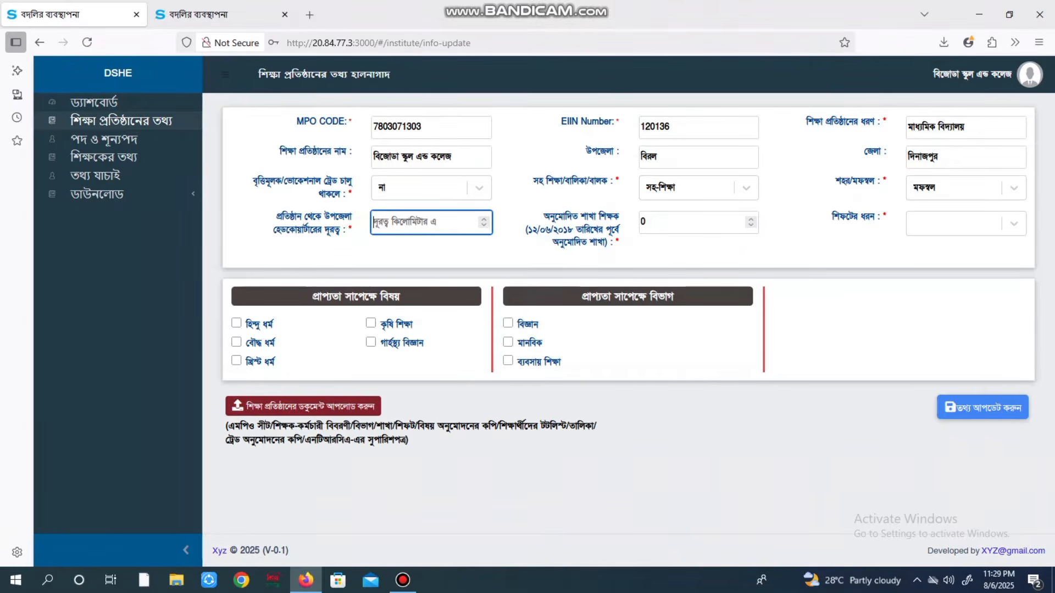
text(7)
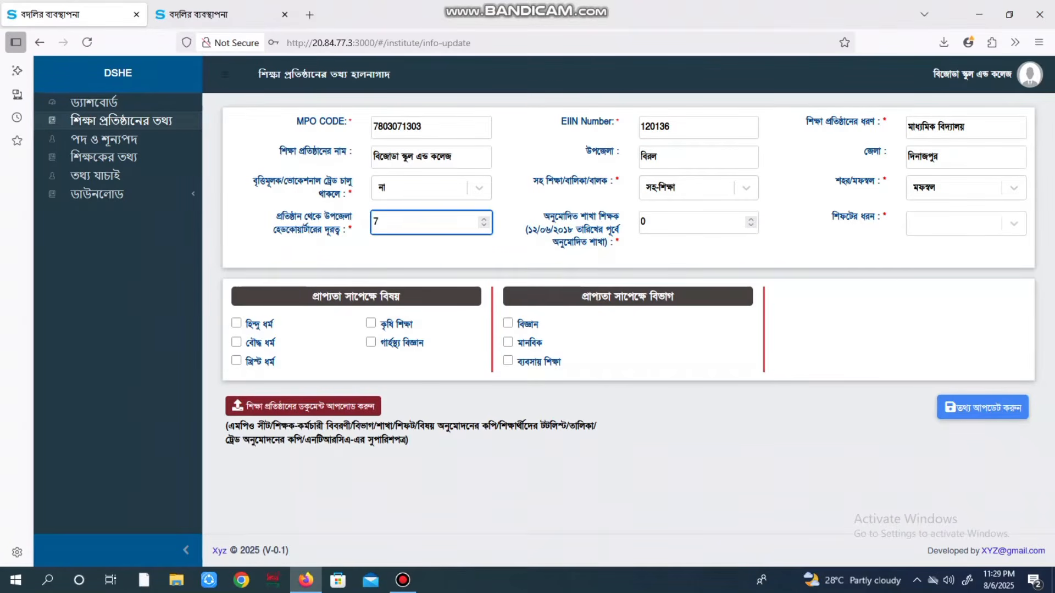
click(956, 224)
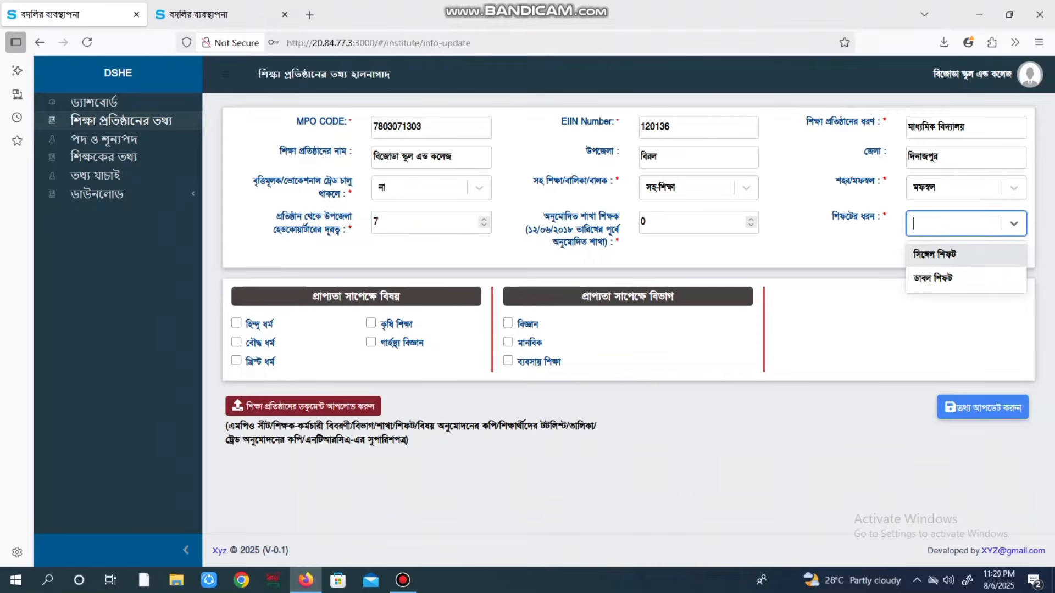
click(957, 253)
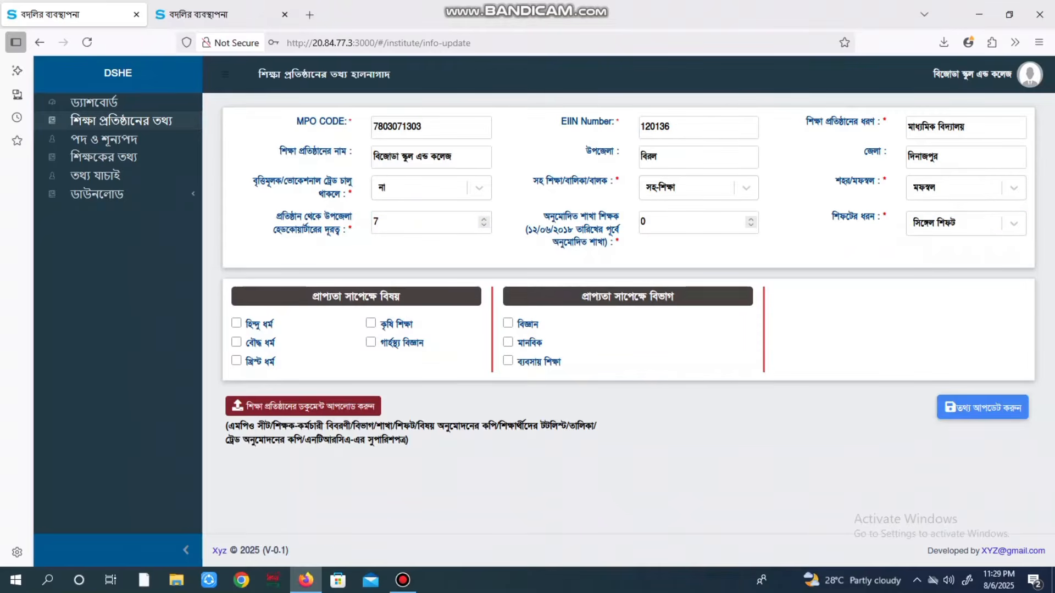
Mark হিন্দু ধর্ম, বৌদ্ধ ধর্ম, খ্রিস্ট ধর্ম and কৃষি শিক্ষা as available subjects
click(237, 323)
click(237, 342)
click(236, 361)
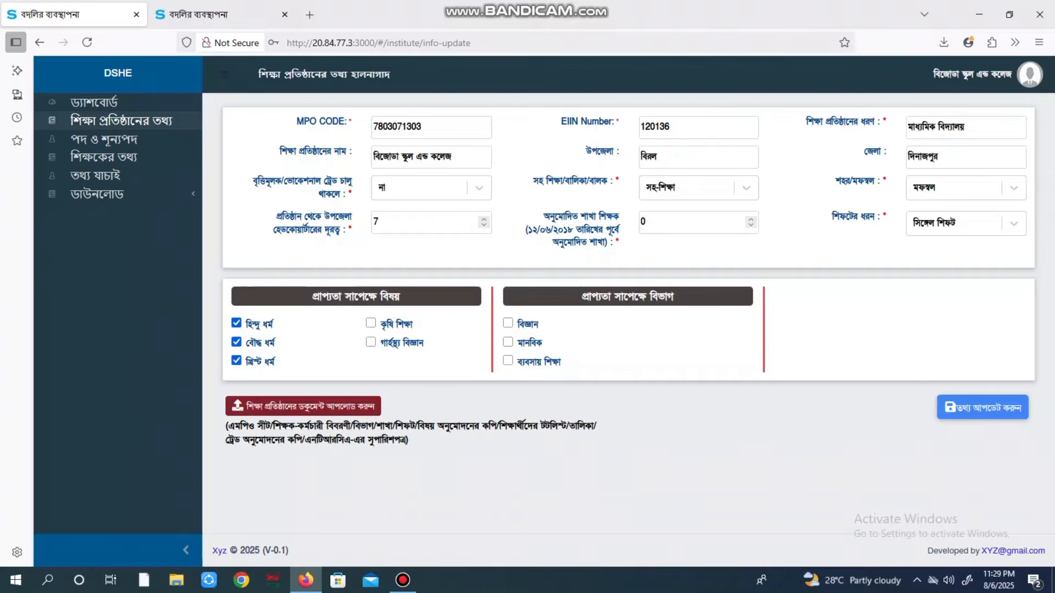
click(371, 323)
Mark the বিজ্ঞান, মানবিক and ব্যবসায় শিক্ষা divisions available, then open পদ ও শূন্যপদ
click(508, 324)
click(508, 342)
click(509, 360)
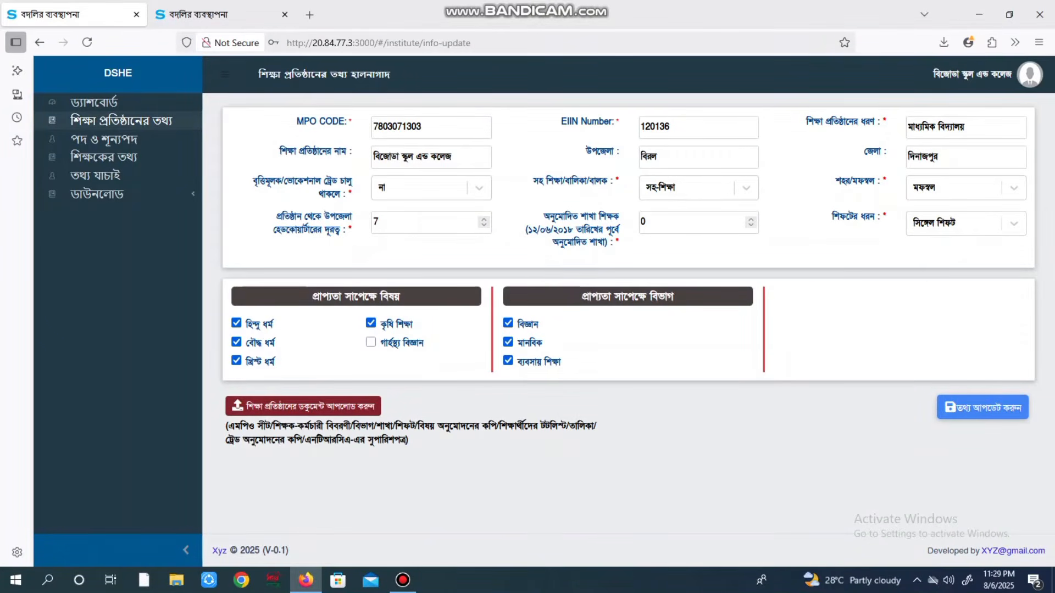
click(104, 139)
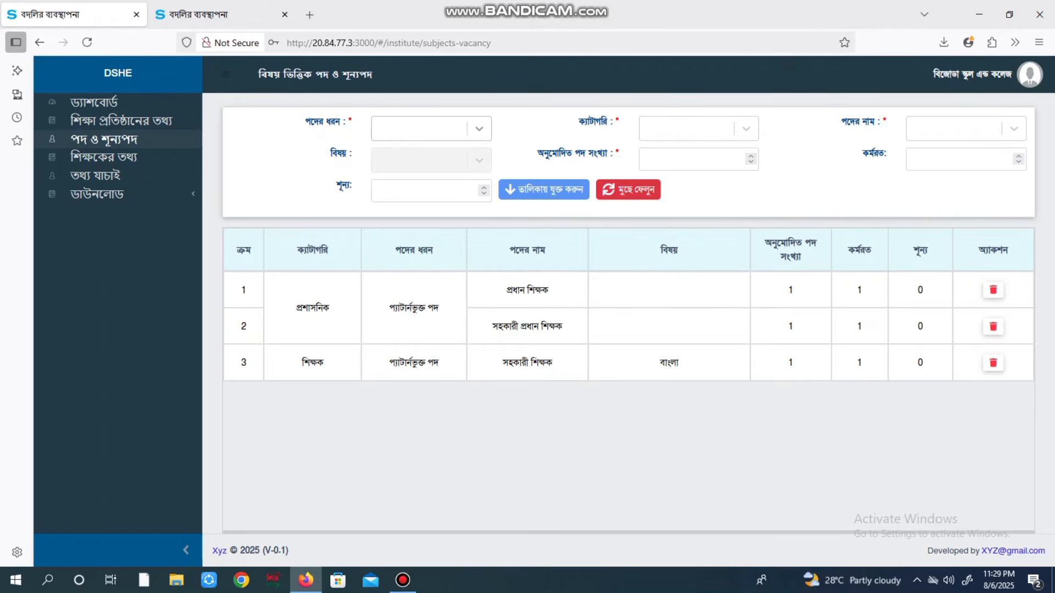
Add a প্যাটার্নভুক্ত পদ শিক্ষক row: সহকারী শিক্ষক, ইংরেজি, 1 approved, 1 working
click(479, 128)
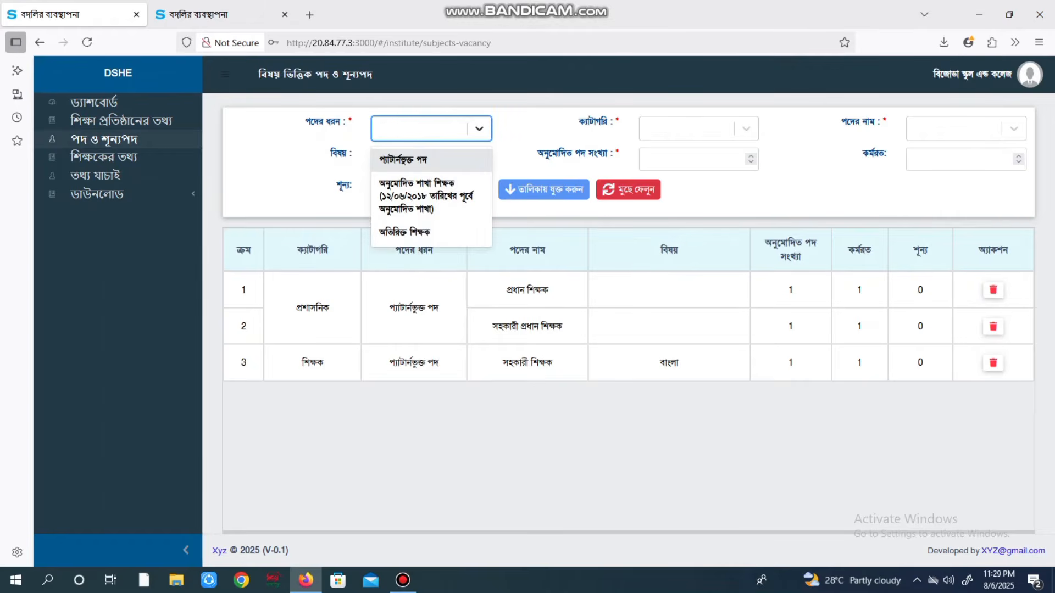
click(404, 160)
click(699, 129)
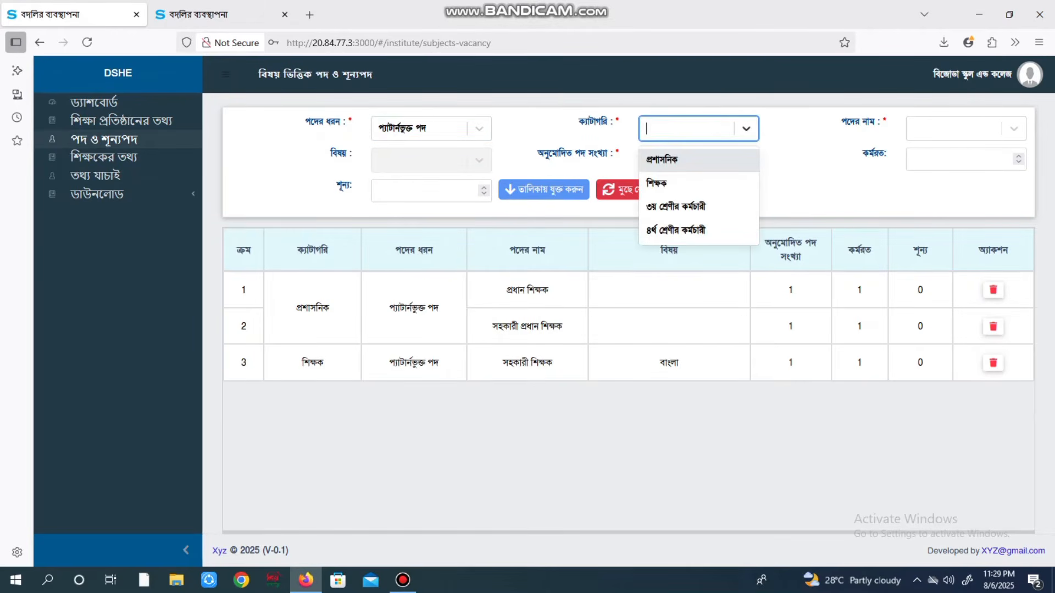
click(676, 183)
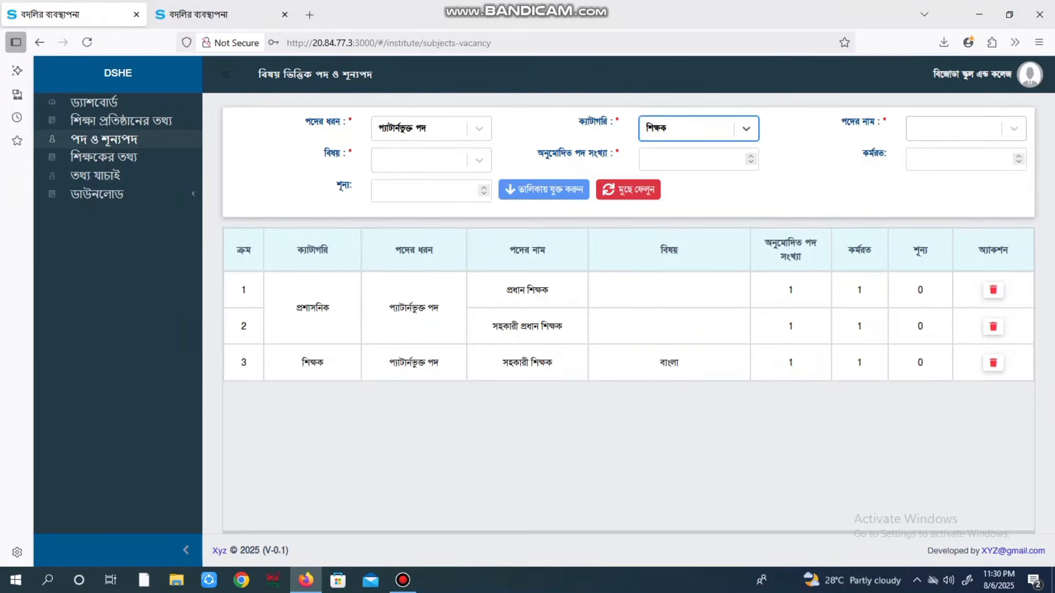
click(965, 128)
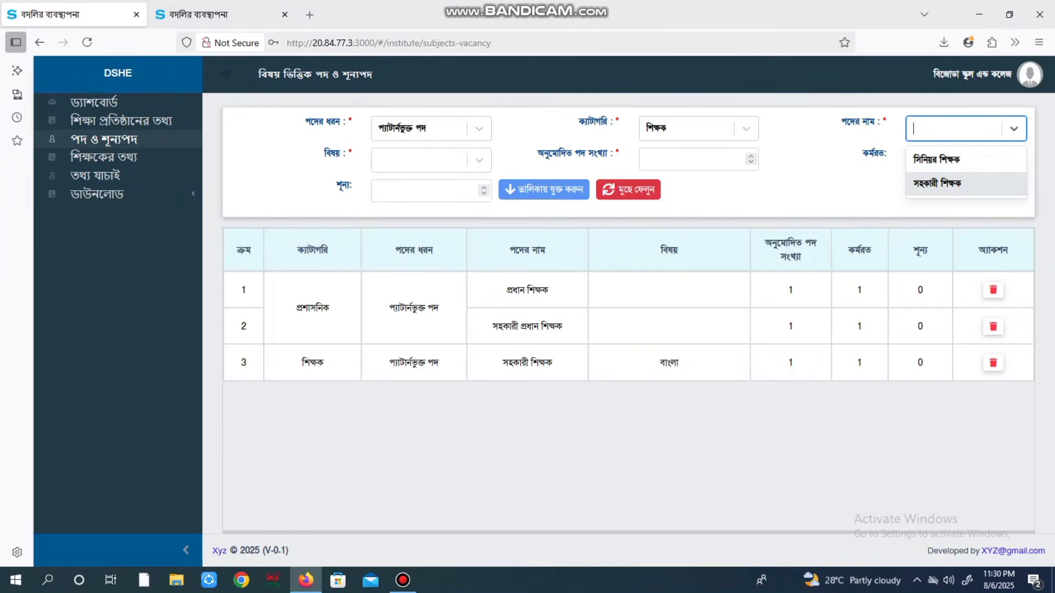
click(965, 184)
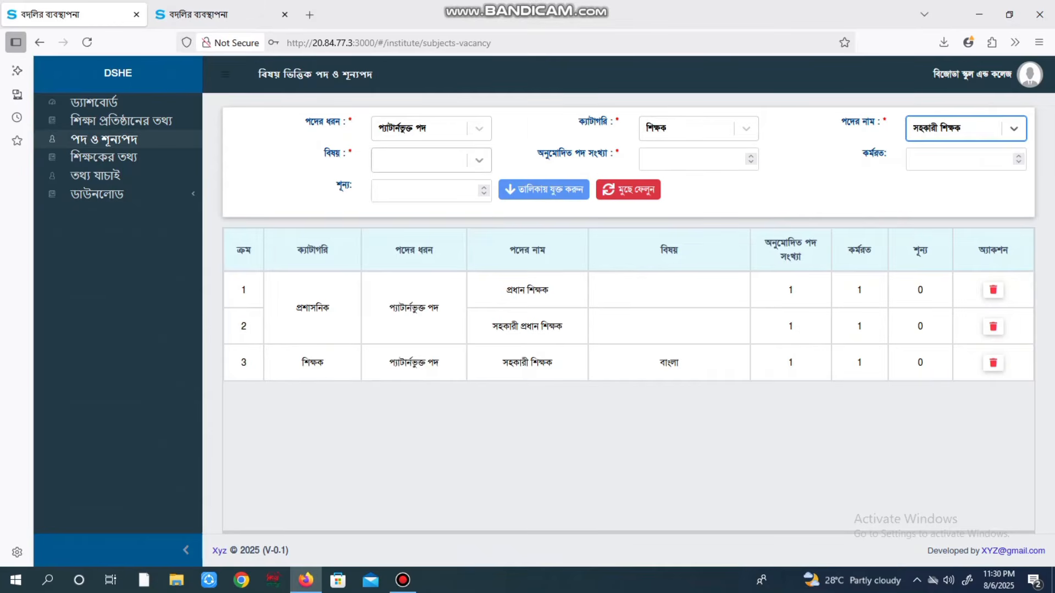
click(431, 160)
click(417, 216)
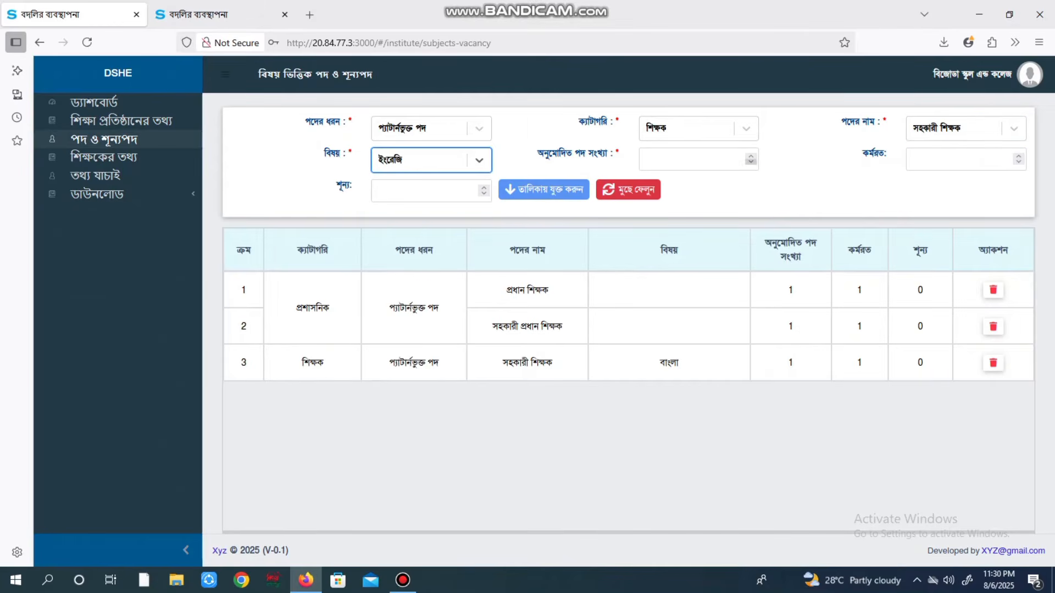
click(751, 160)
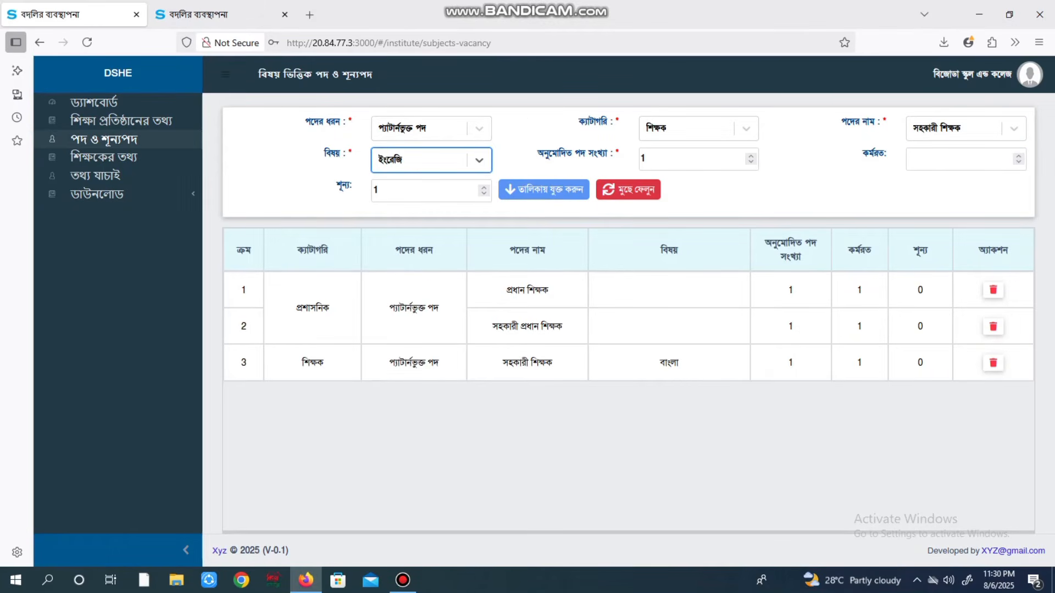
click(1019, 156)
click(544, 190)
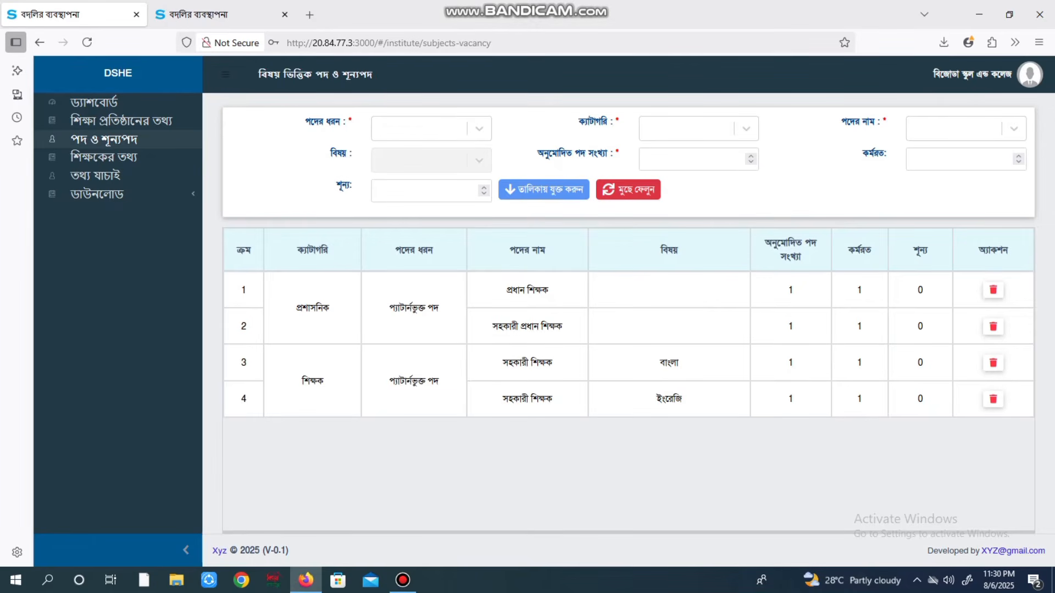
Choose প্যাটার্নভুক্ত পদ, category শিক্ষক and post সিনিয়র শিক্ষক for the new row
click(429, 128)
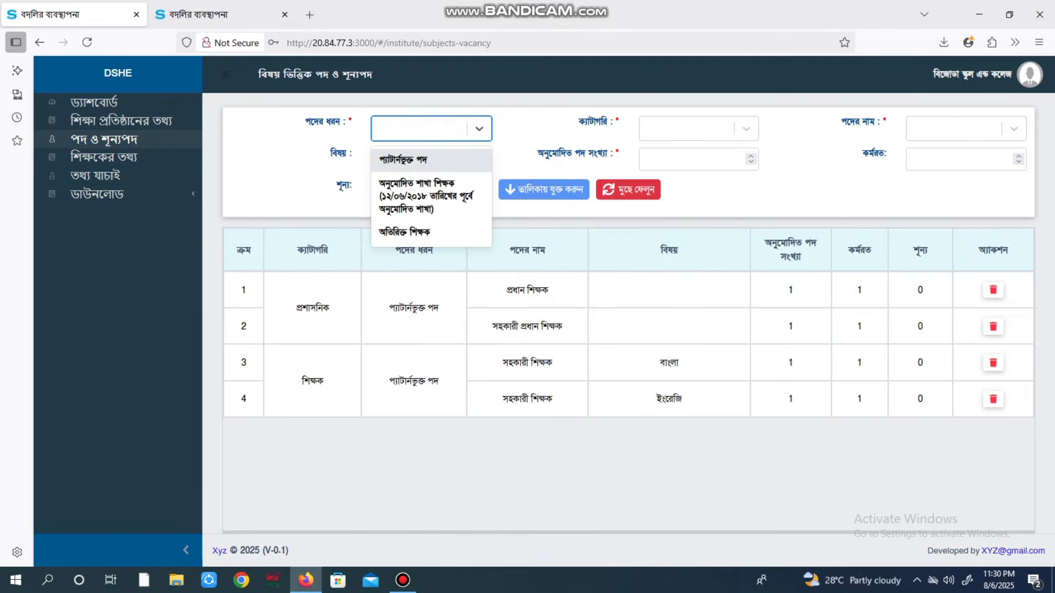
key(Return)
click(687, 128)
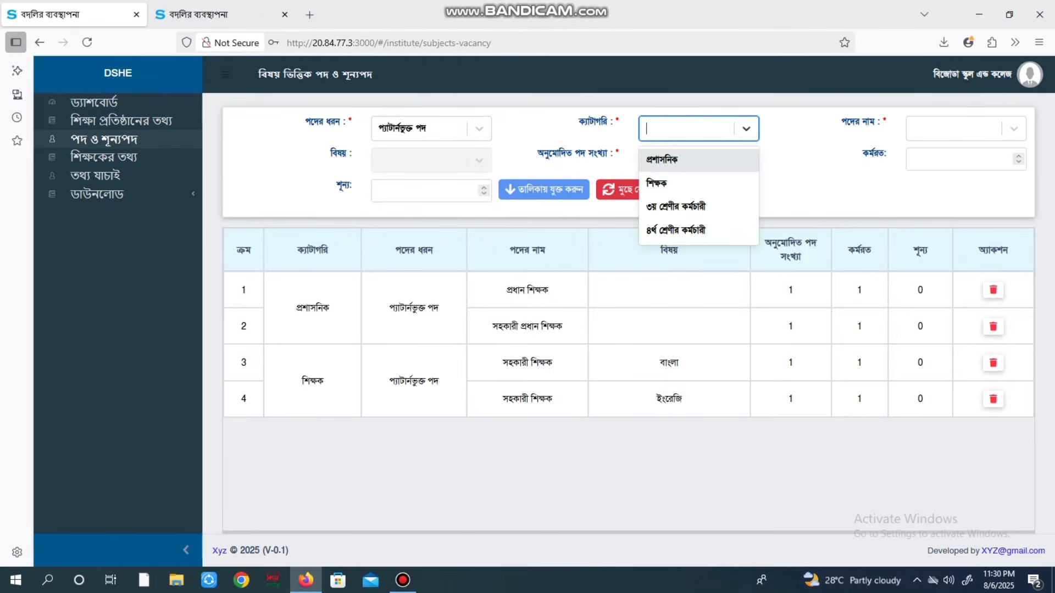
key(Return)
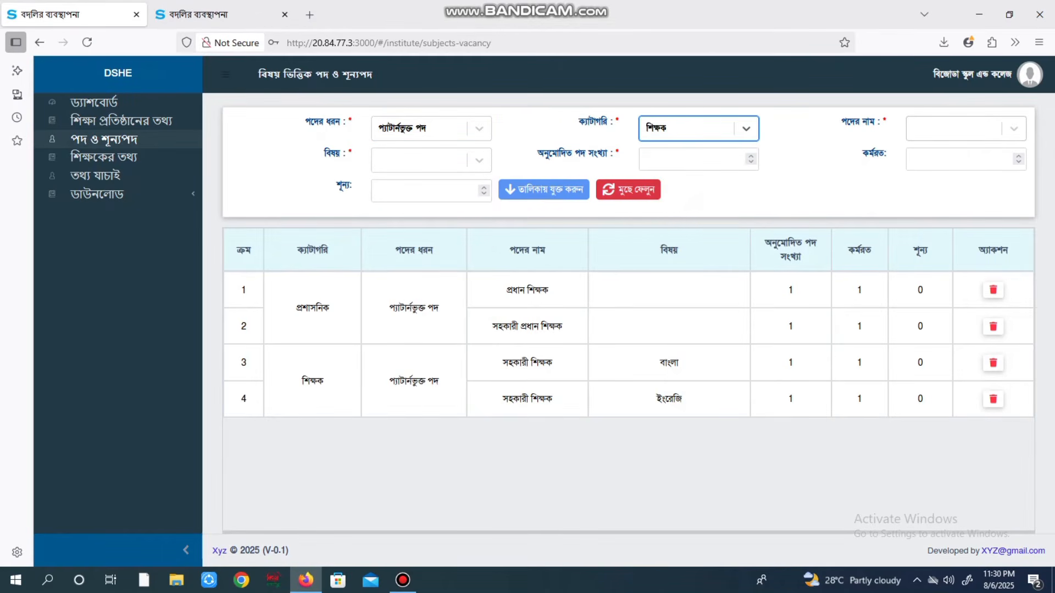
click(956, 129)
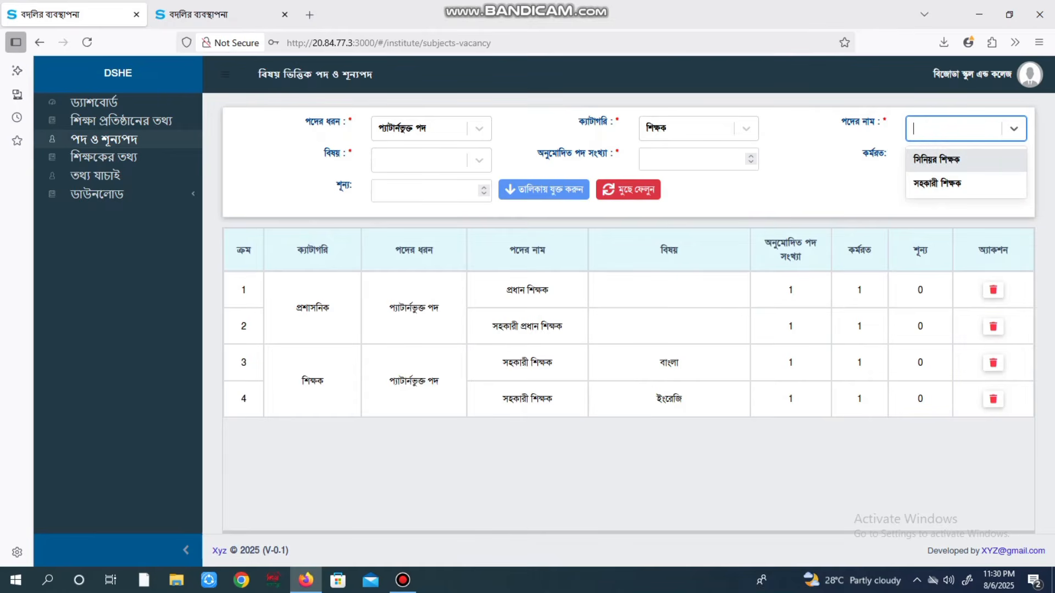
key(Return)
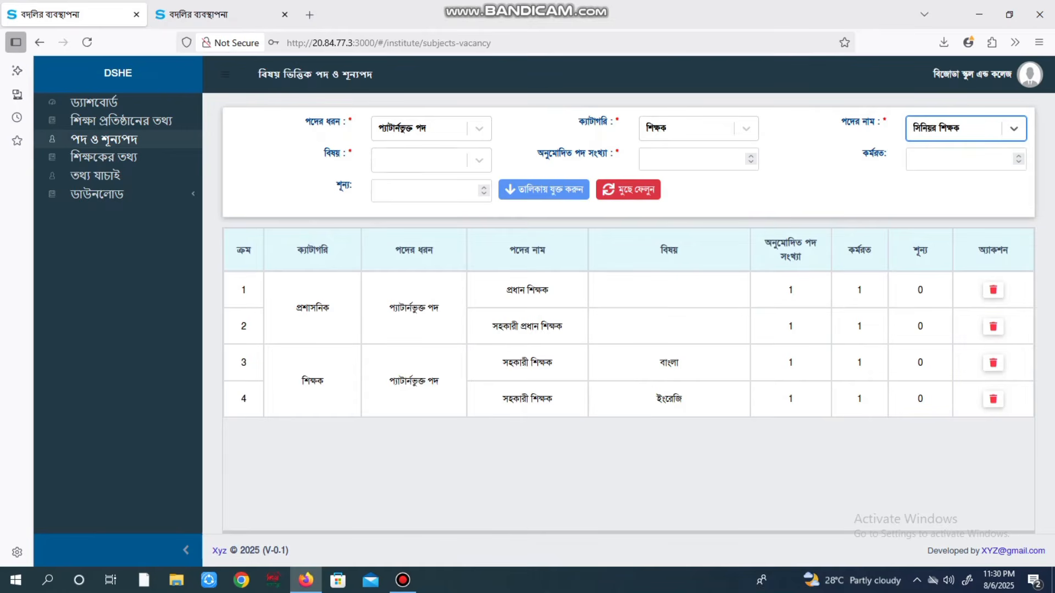
Set subject ইসলাম শিক্ষা with 1 approved and 1 working post, and add it to the list
click(418, 161)
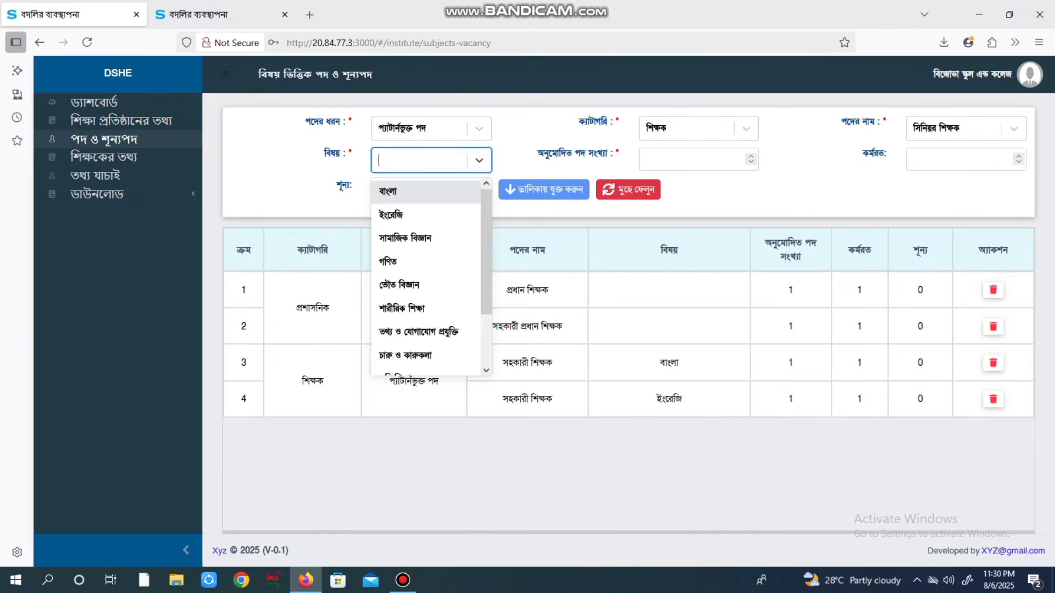
key(Down)
key(Down)
key(Down)
key(Down)
key(Down)
key(Up)
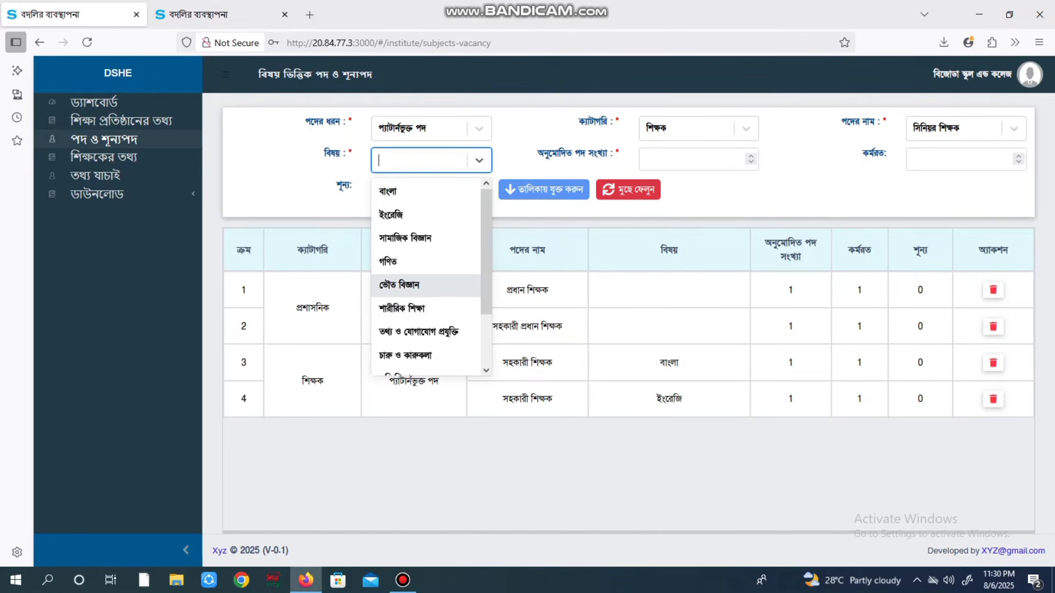
scroll(426, 286, down, 2)
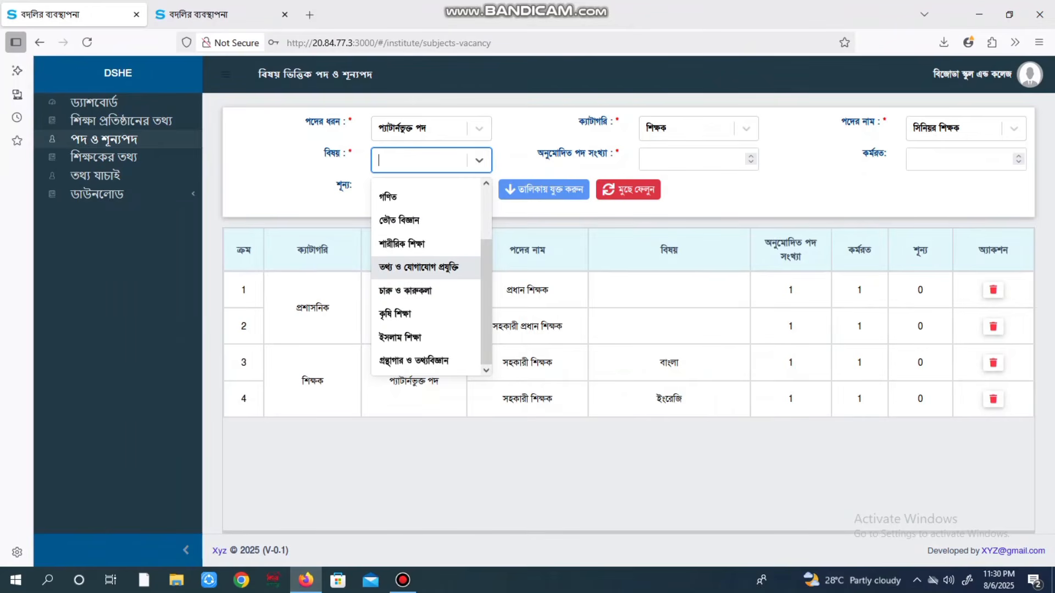
key(Down)
key(Down)
key(Down)
key(Return)
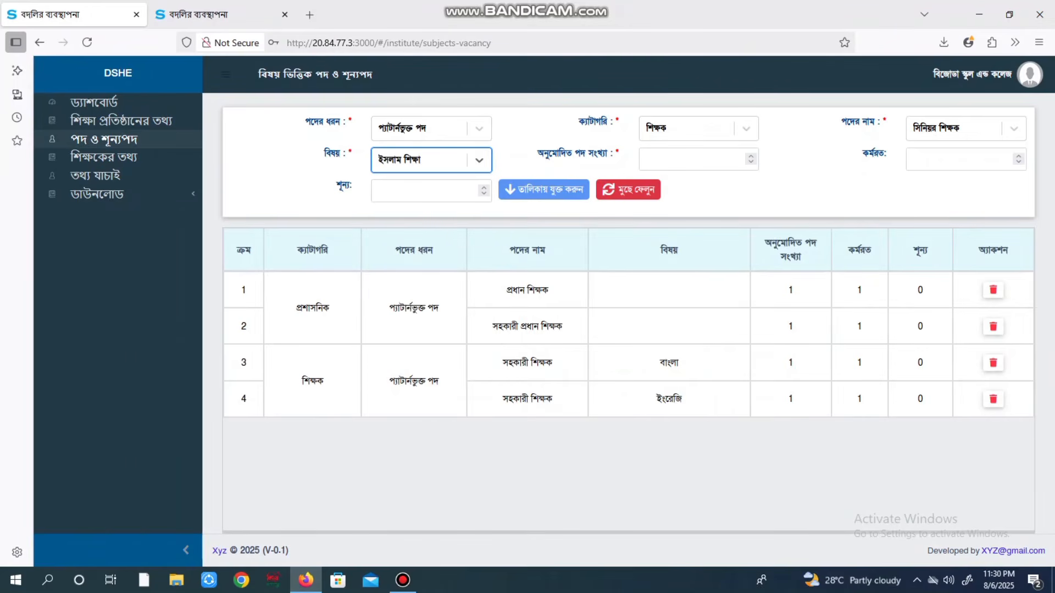
click(751, 156)
click(1018, 156)
click(544, 190)
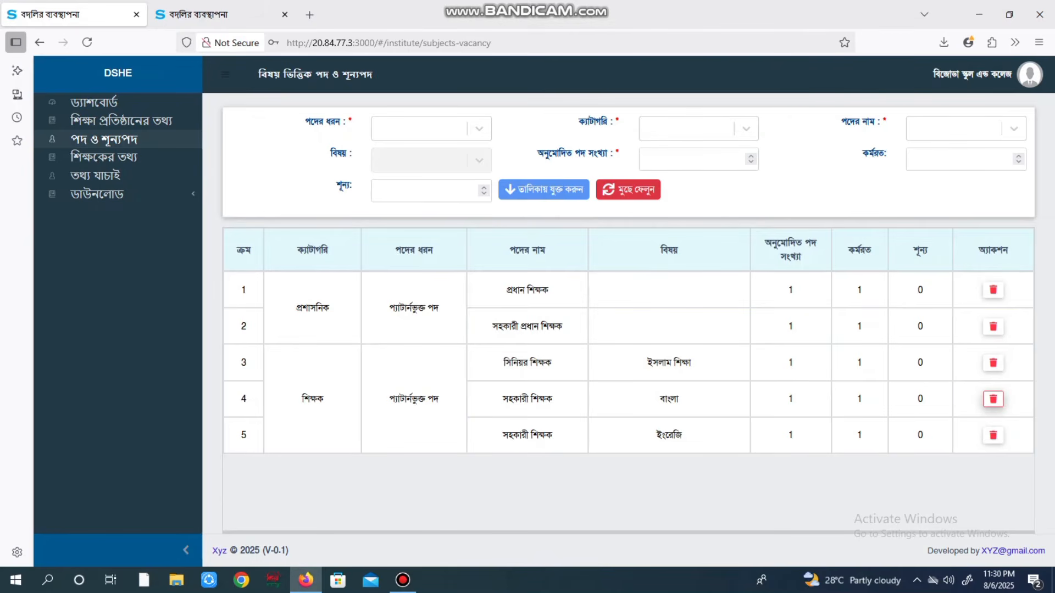
Delete the বাংলা সহকারী শিক্ষক vacancy row, confirming the deletion, then open শিক্ষকের তথ্য
click(993, 399)
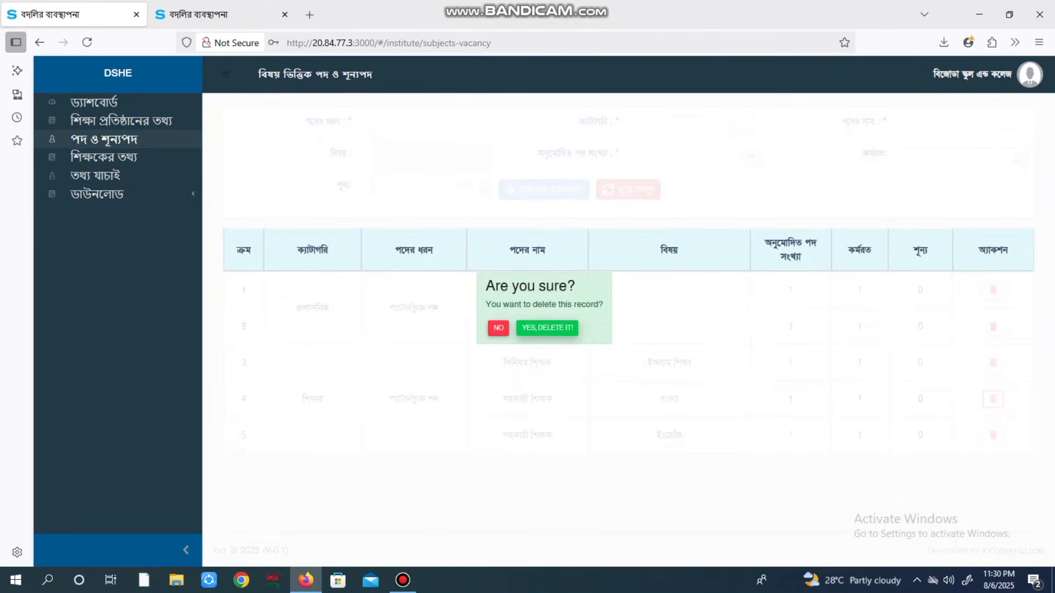
click(548, 334)
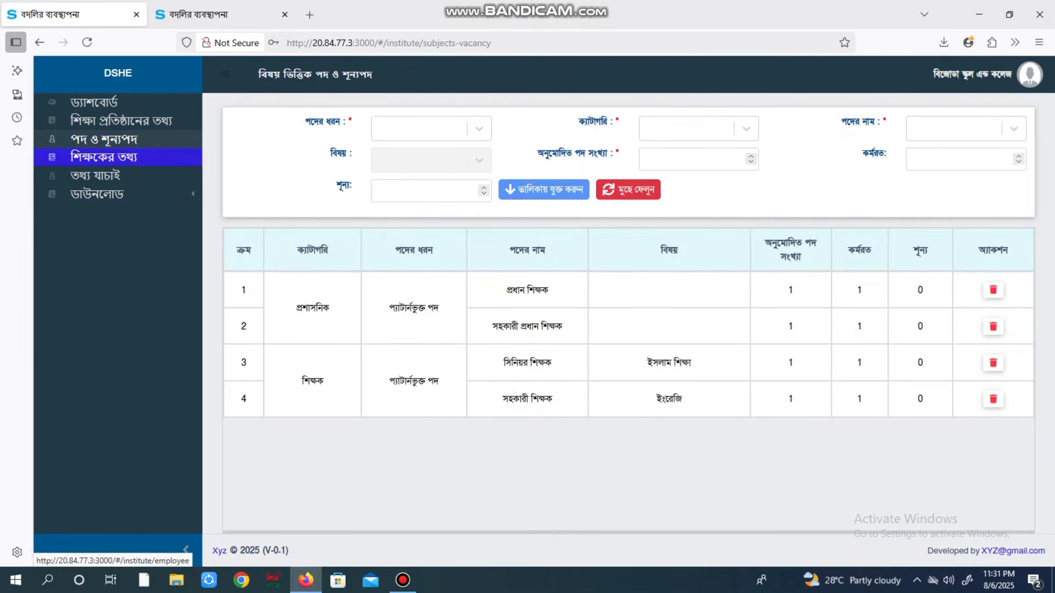
click(104, 157)
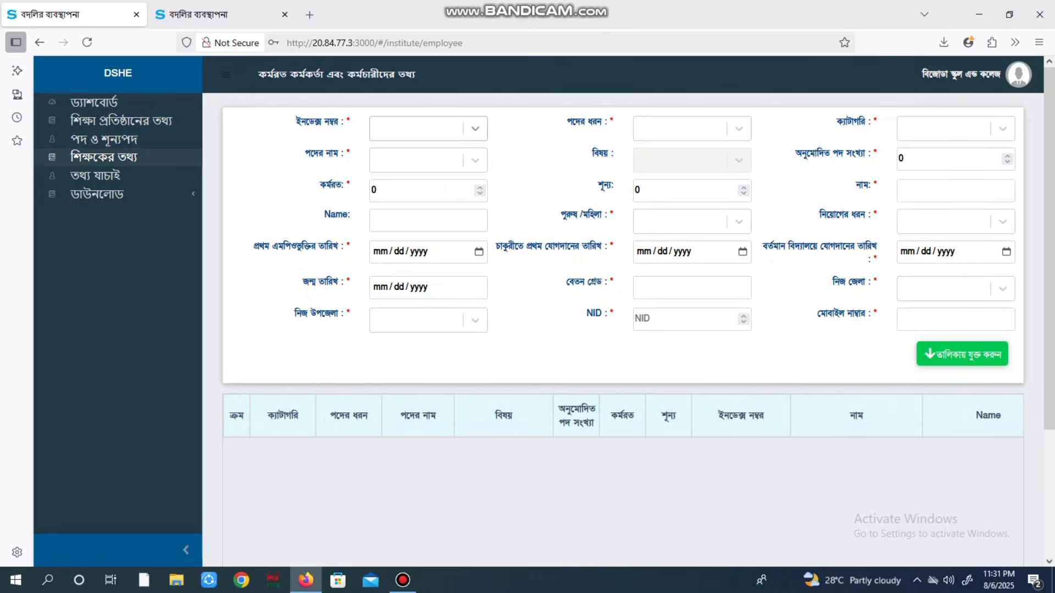
Try several employee entries in the ইনডেক্স নম্বর list
click(475, 129)
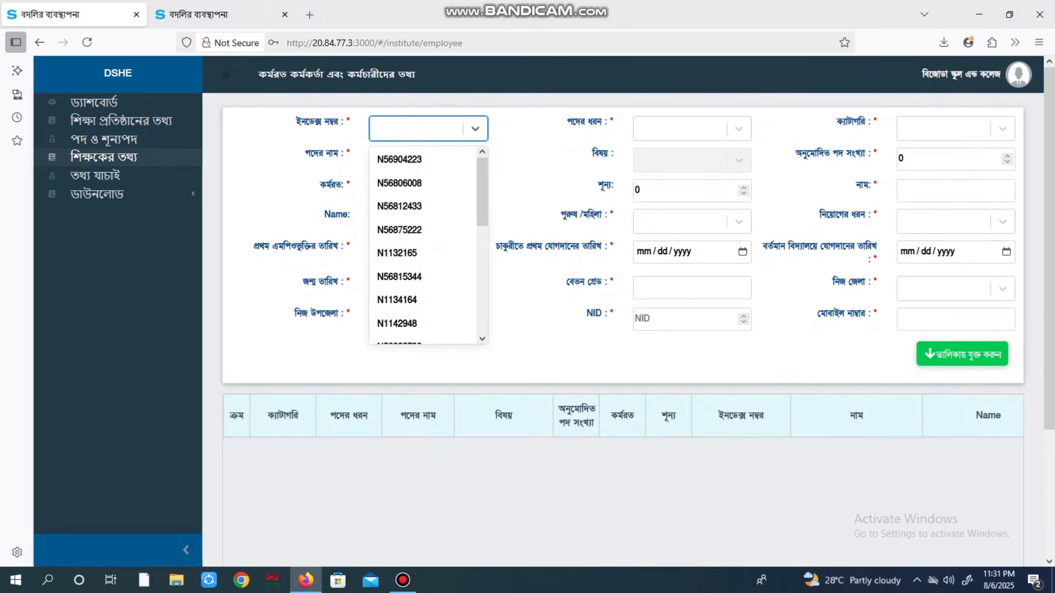
click(400, 183)
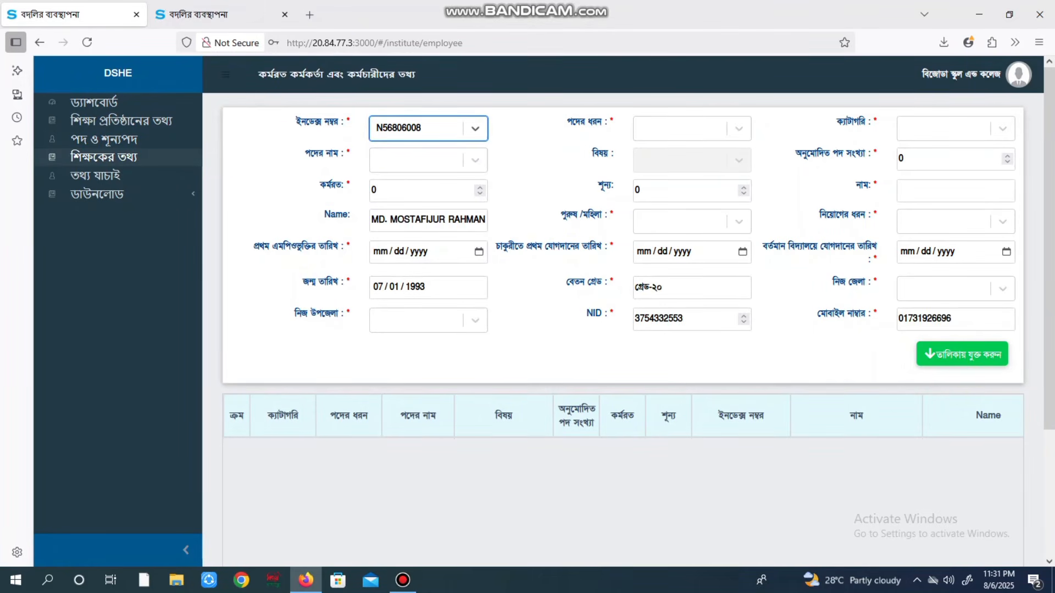
click(377, 128)
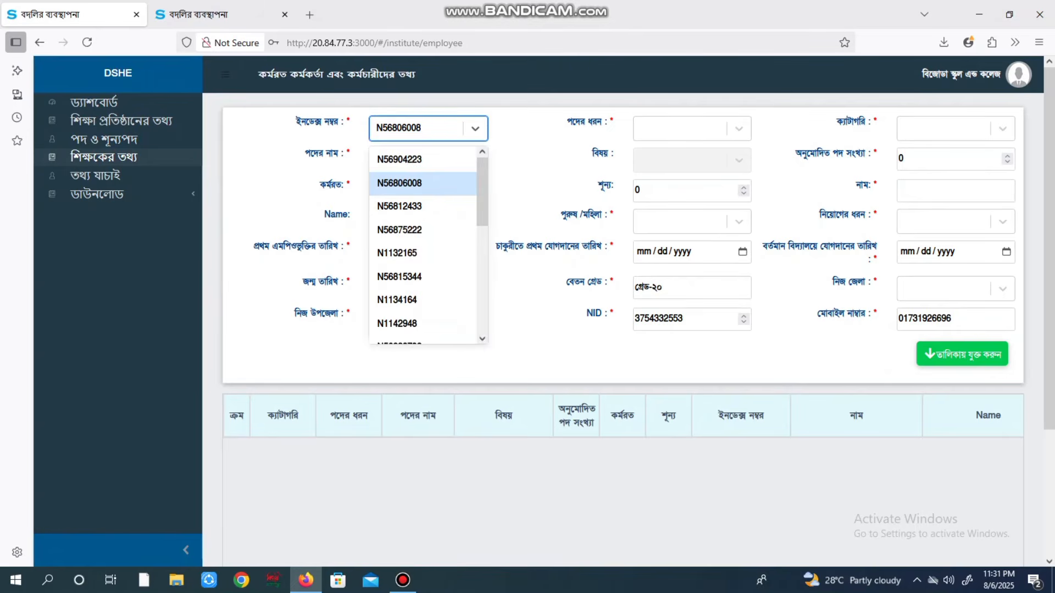
click(400, 159)
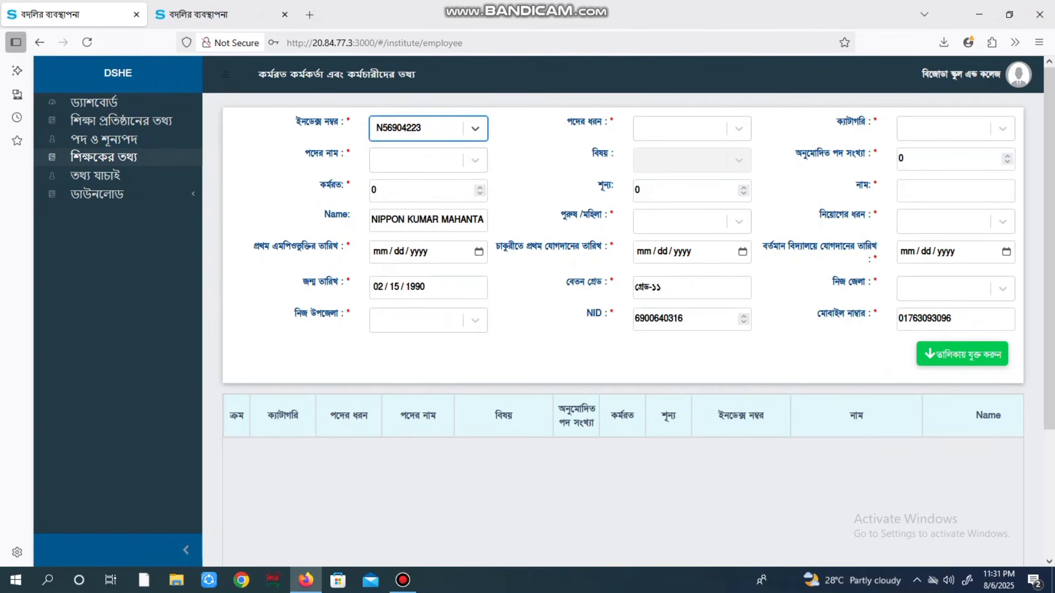
click(401, 128)
click(402, 252)
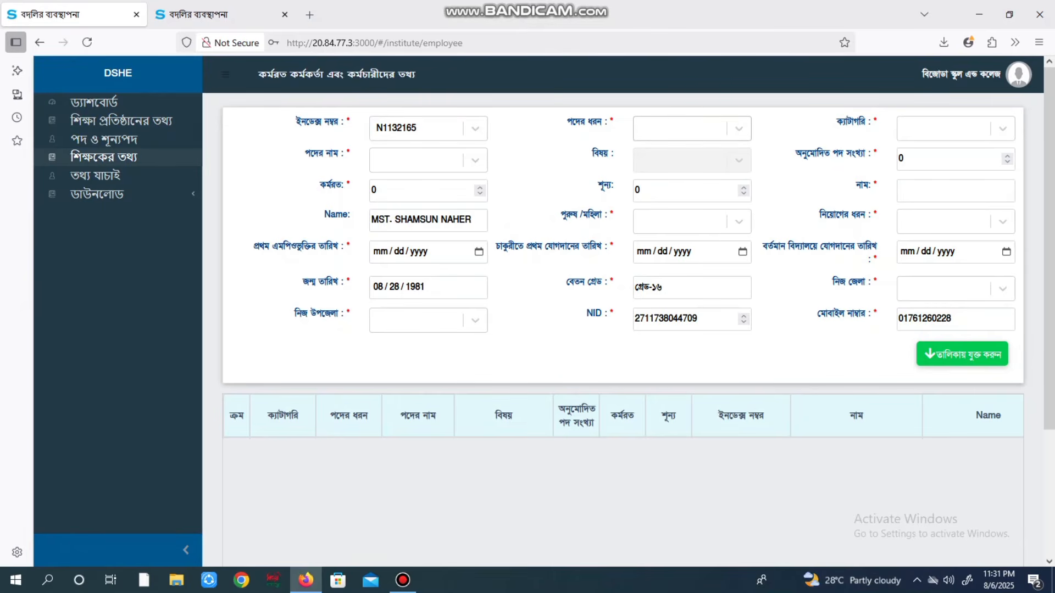
Set post type প্যাটার্নভুক্ত পদ and category শিক্ষক, then select a different employee's index number
click(680, 129)
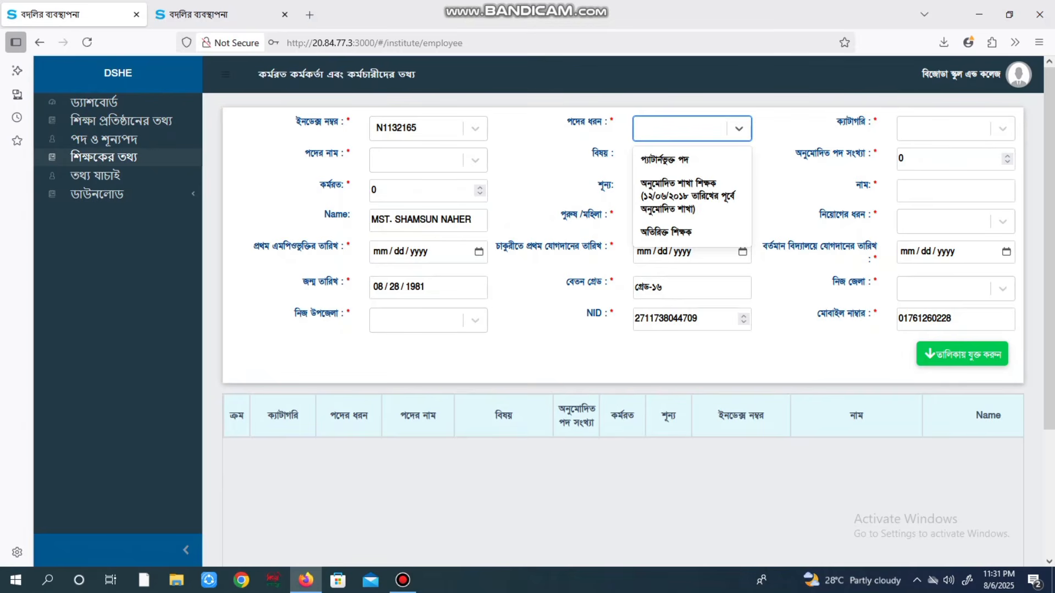
click(665, 160)
click(944, 129)
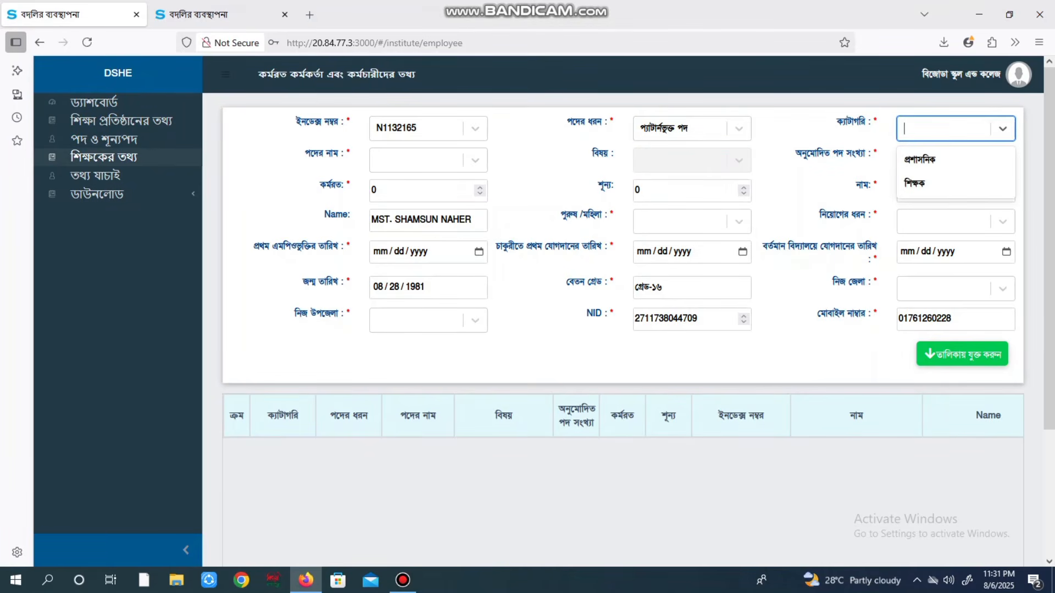
click(915, 183)
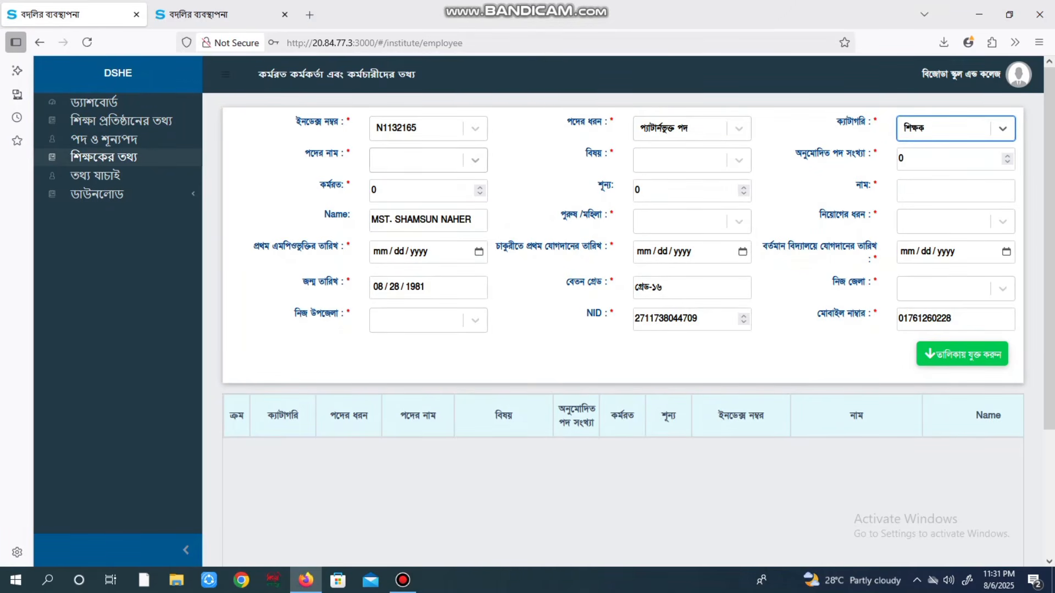
click(422, 128)
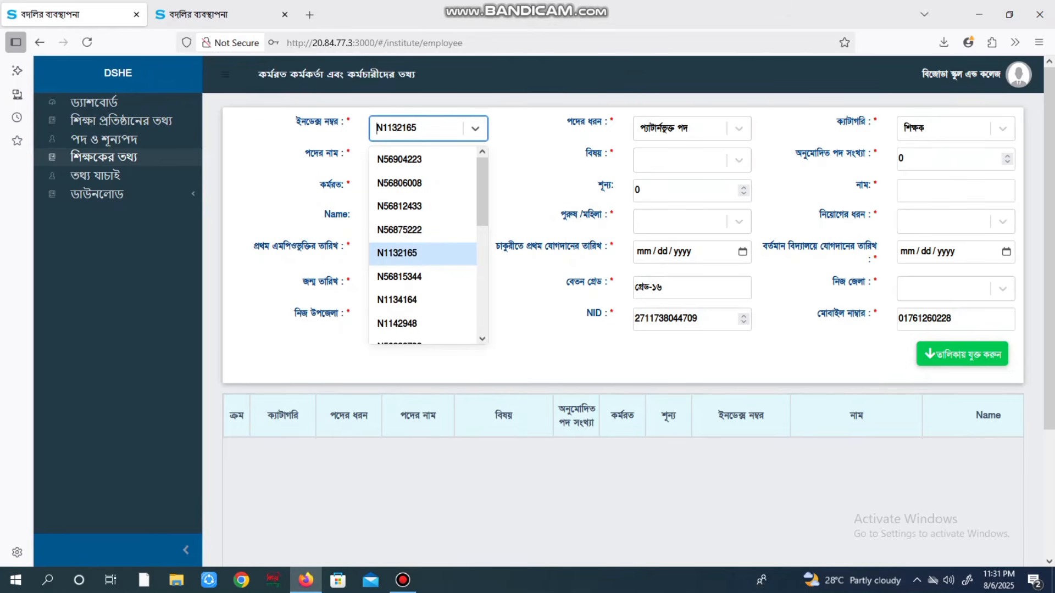
click(397, 300)
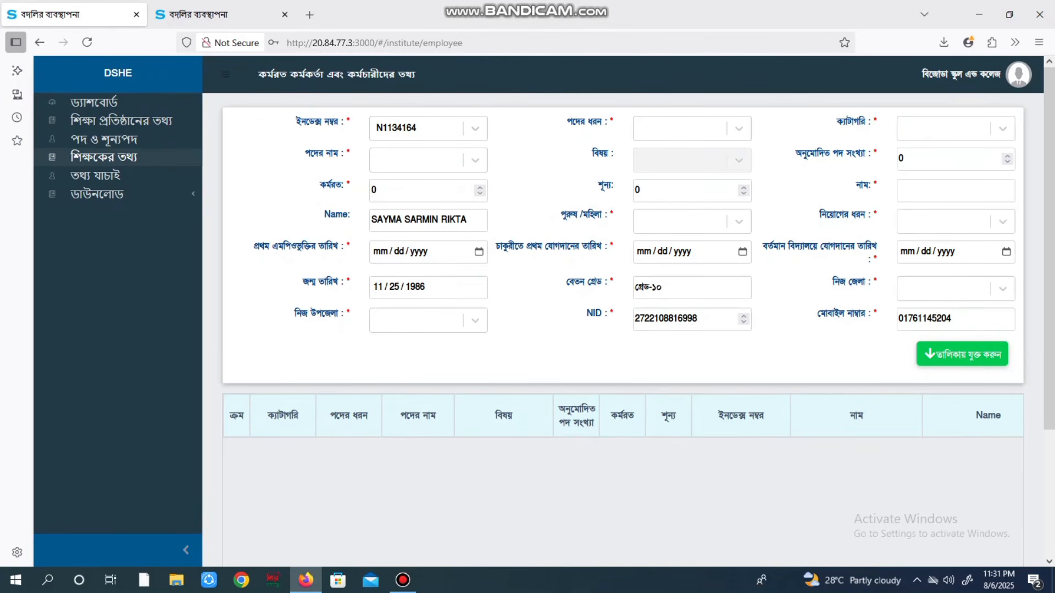
Set post type প্যাটার্নভুক্ত পদ, category শিক্ষক, post সহকারী শিক্ষক and subject ইংরেজি
click(682, 128)
click(666, 160)
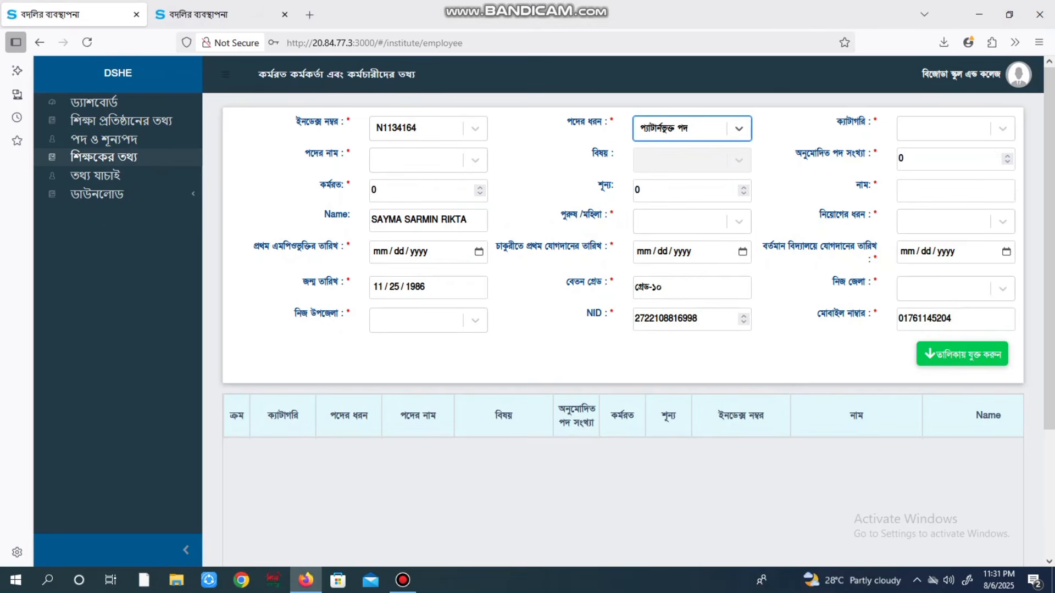
click(1001, 129)
click(915, 183)
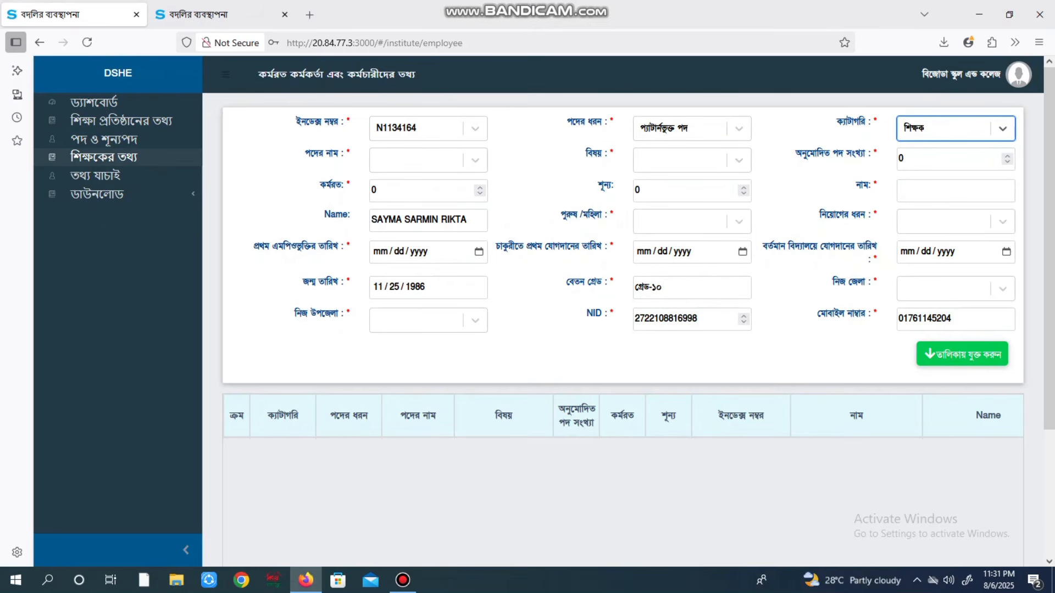
click(428, 161)
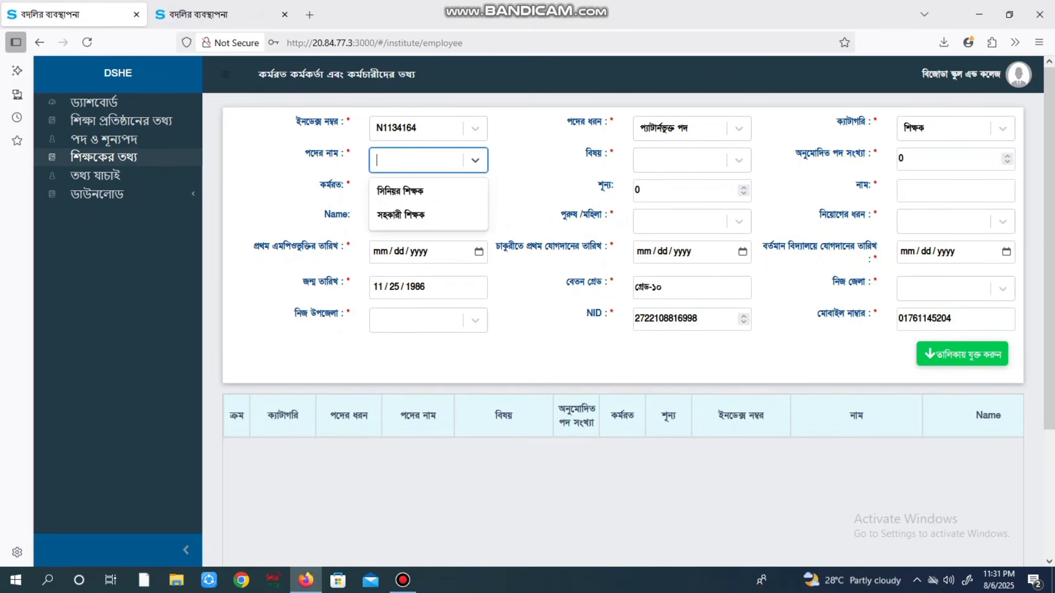
click(401, 214)
click(692, 161)
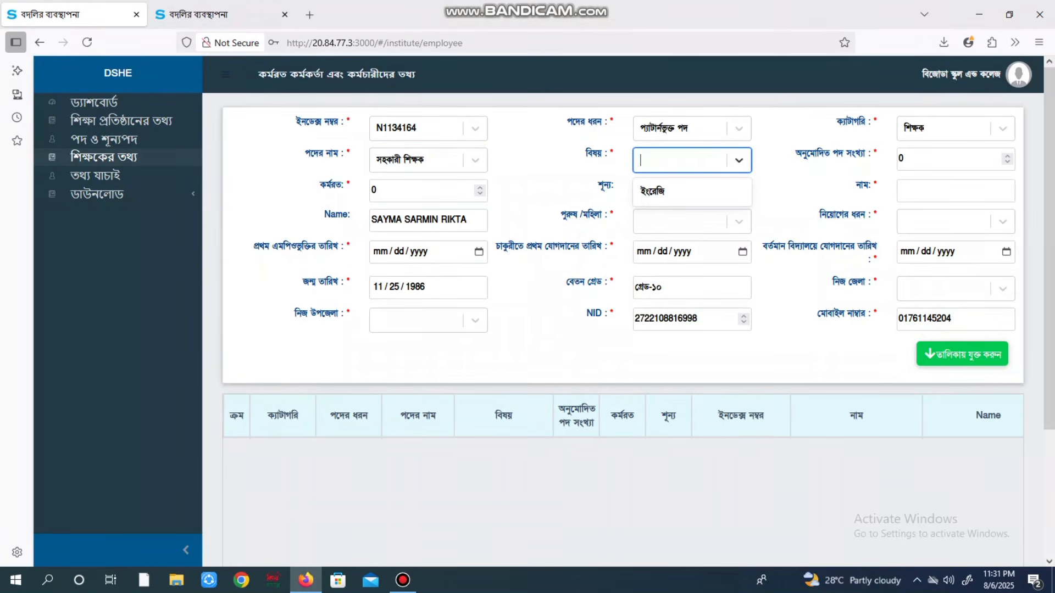
click(671, 192)
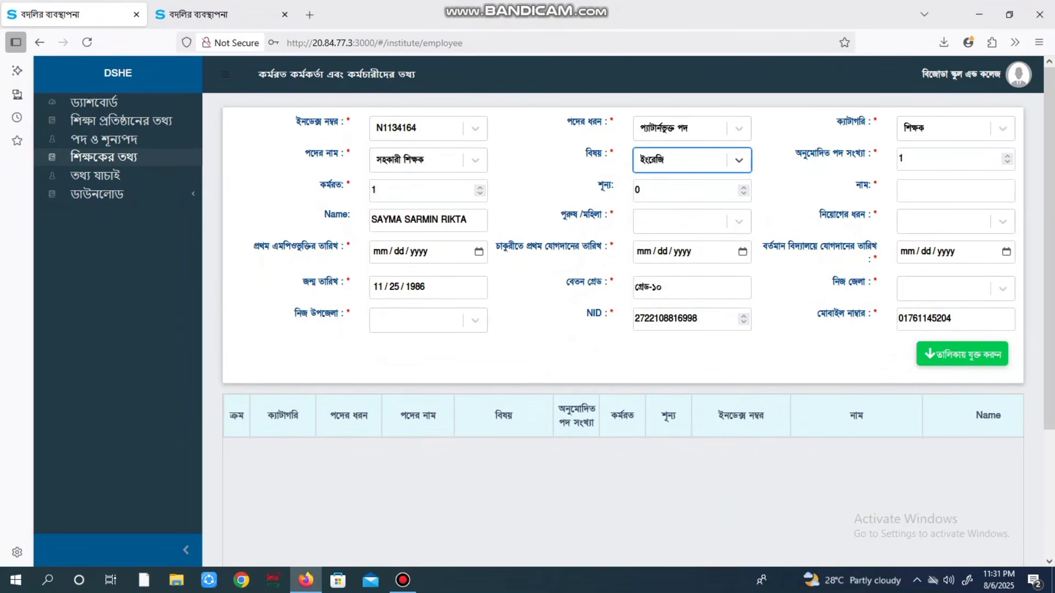
Set gender to মহিলা and appointment type to NTRCA কর্তৃক সুপারিশপ্রাপ্ত
click(955, 191)
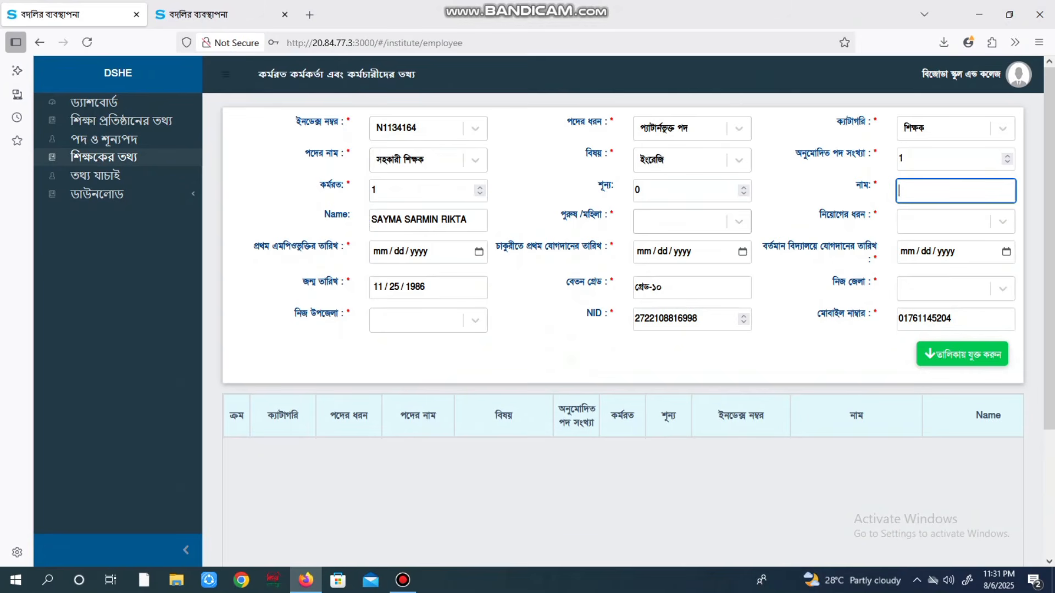
click(692, 222)
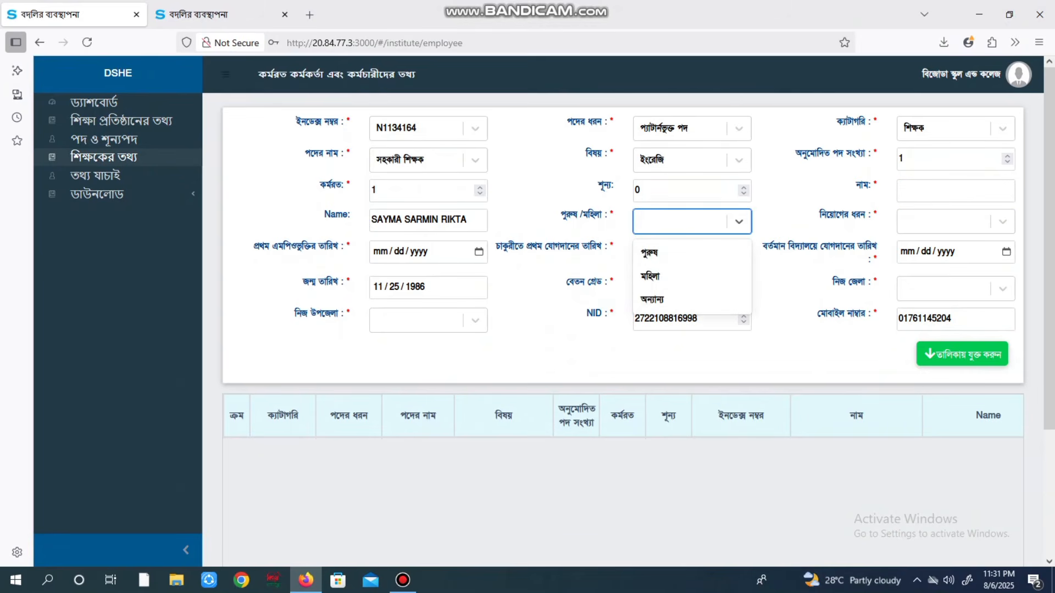
click(691, 276)
click(955, 221)
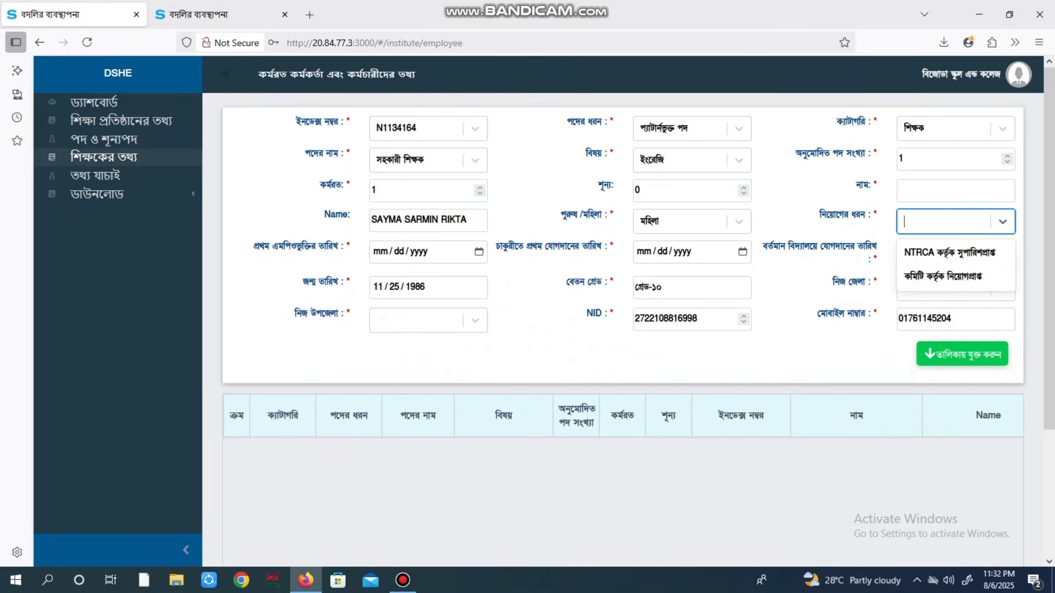
click(943, 277)
click(955, 222)
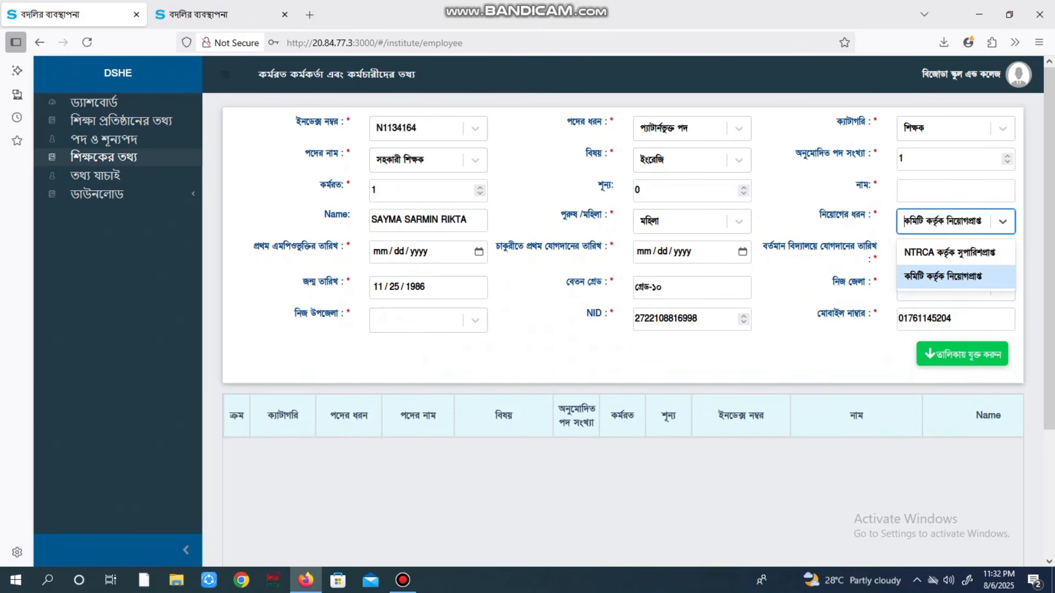
click(950, 252)
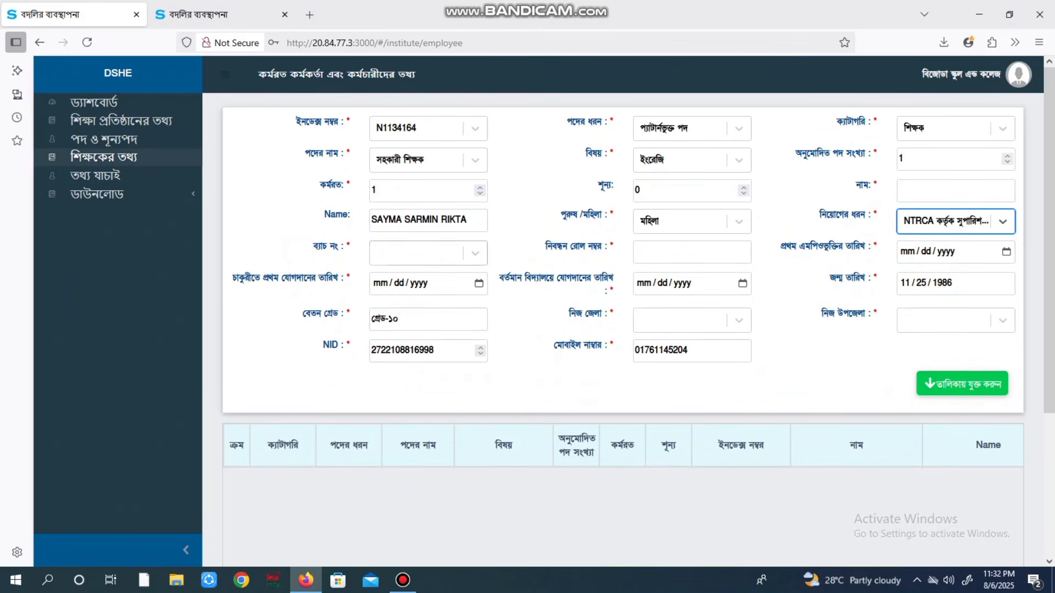
Check the ব্যাচ নং options and রোল নম্বর field, then open তথ্য যাচাই and expand ডাউনলোড
click(427, 253)
scroll(424, 368, down, 5)
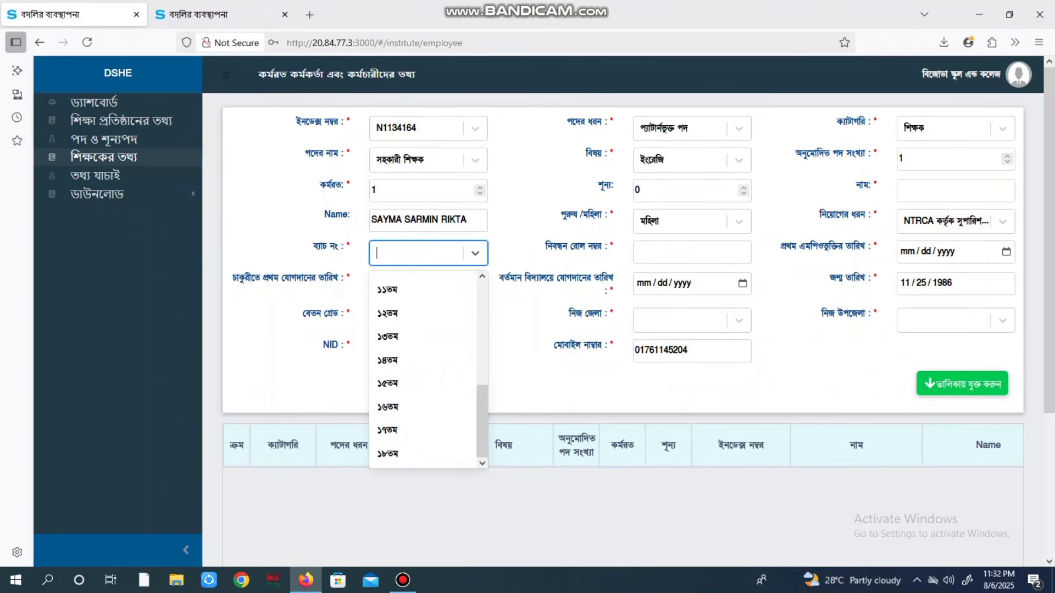
scroll(423, 368, up, 5)
click(692, 252)
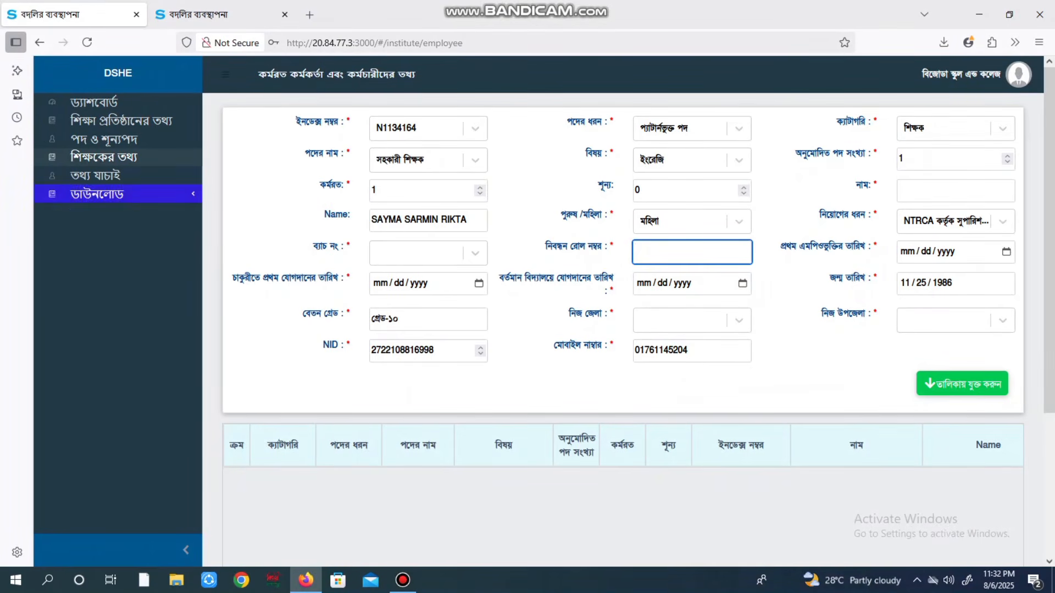
click(95, 175)
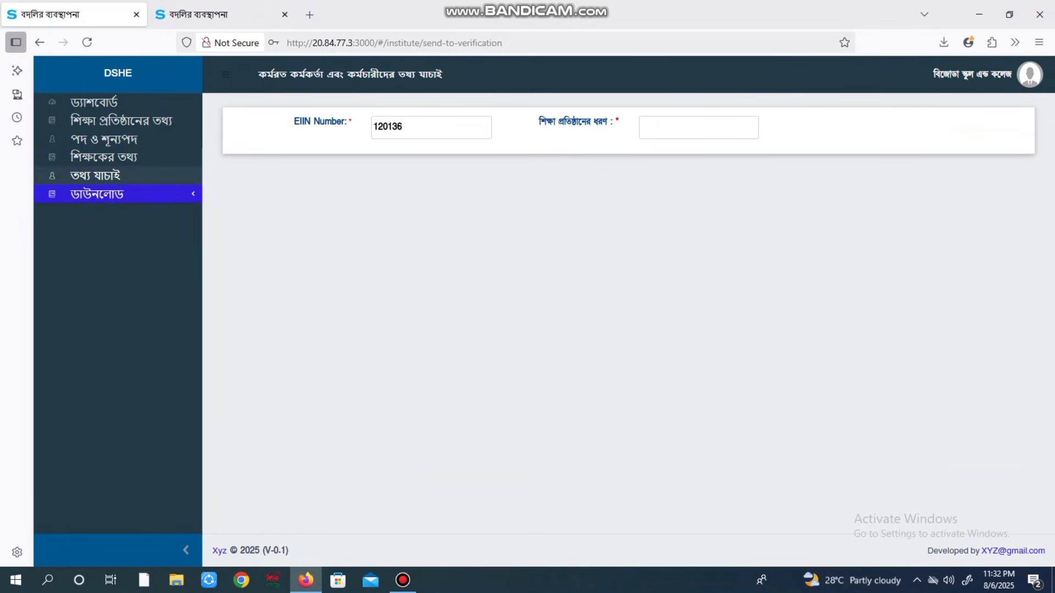
click(97, 194)
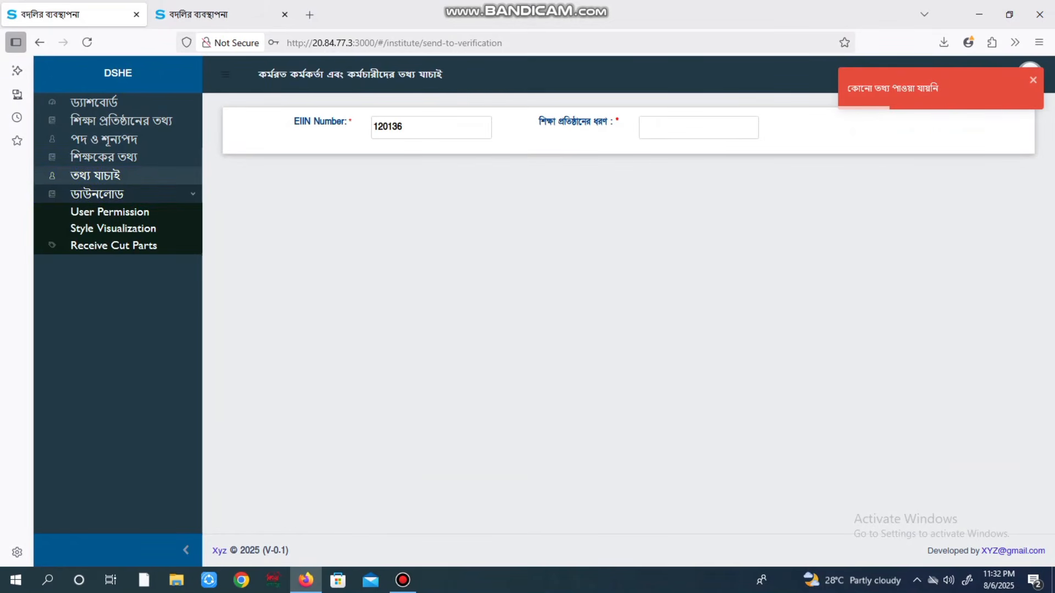